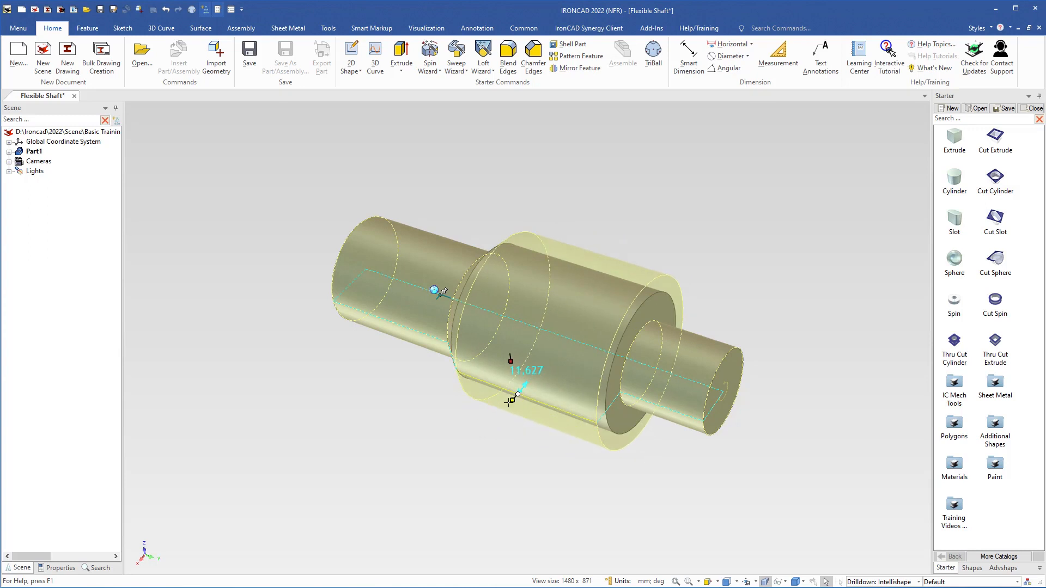
- Slightly enlarge the radius of the flexible shaft's longer end section and extend its end face outward
mouse_move(388, 324)
left_mouse_down()
mouse_move(367, 343)
mouse_move(381, 328)
left_mouse_up()
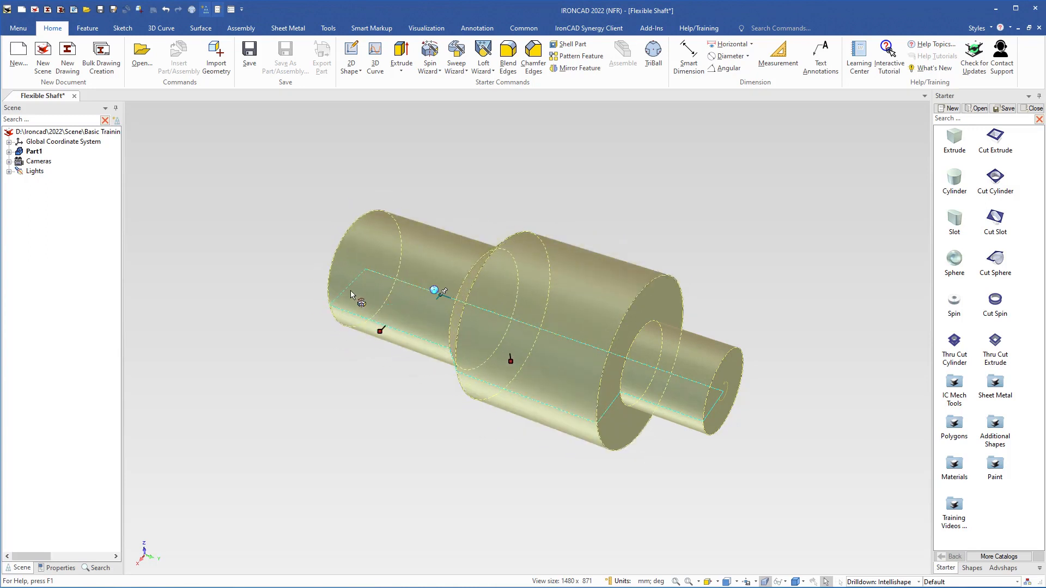
left_click_drag(346, 282, 285, 264)
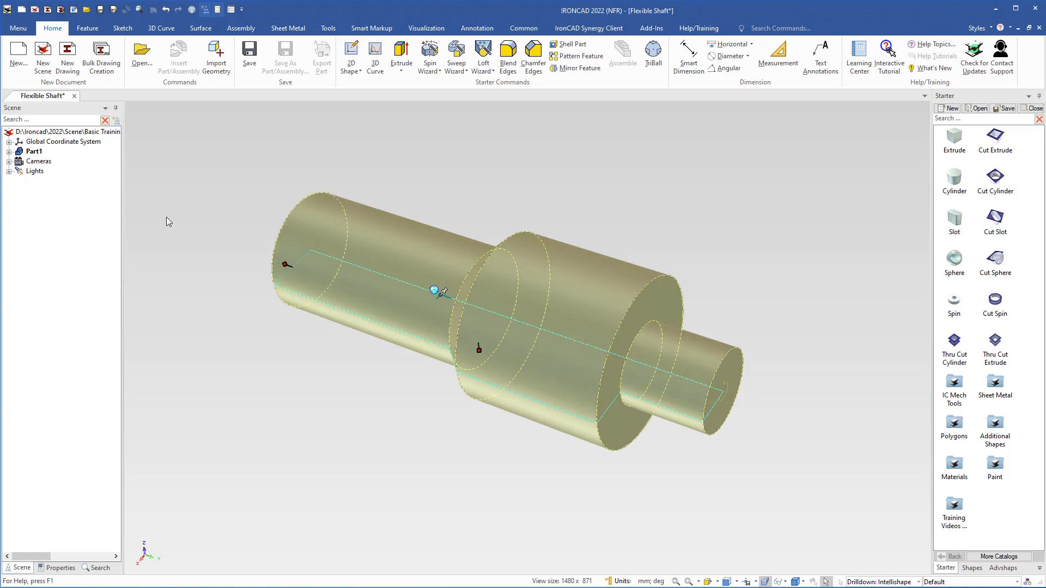
- Close the Flexible Shaft scene without saving its changes
left_click(75, 96)
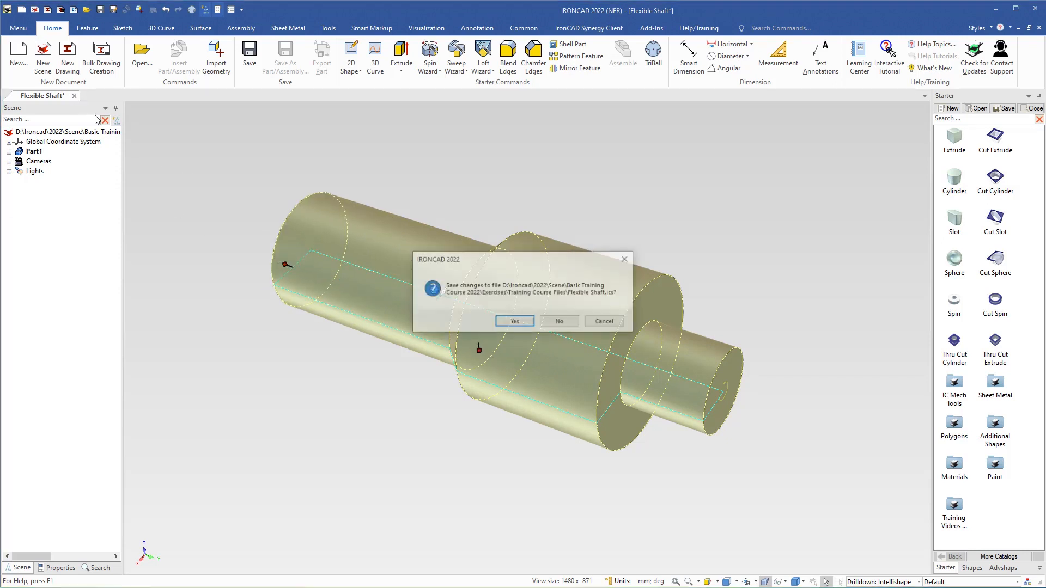
left_click(564, 325)
left_click(466, 220)
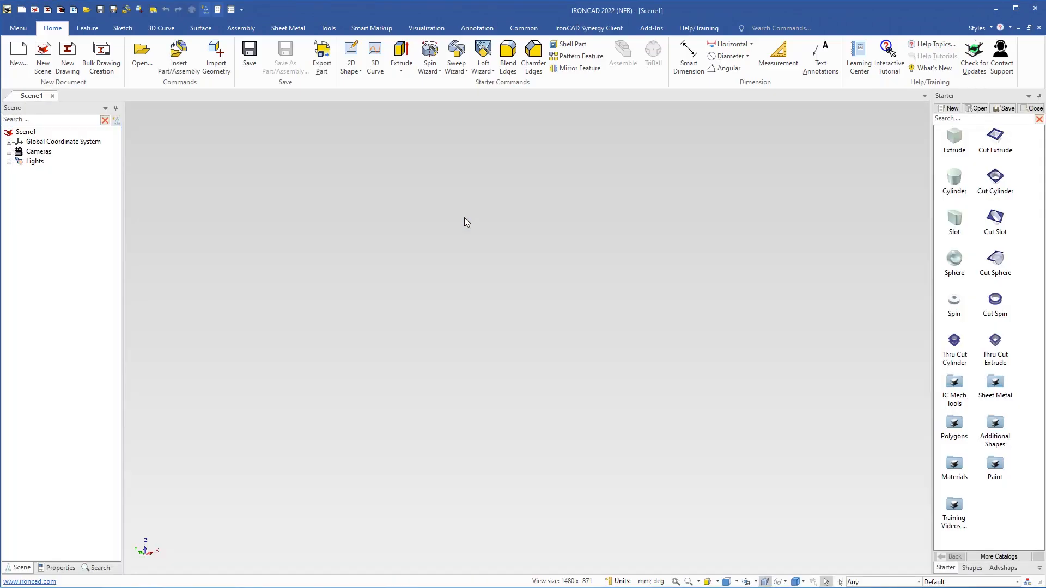
- Create a stand-alone solid spin shape with the Spin Wizard, using a 360° angle and orientation away from the selected surface
left_click(435, 71)
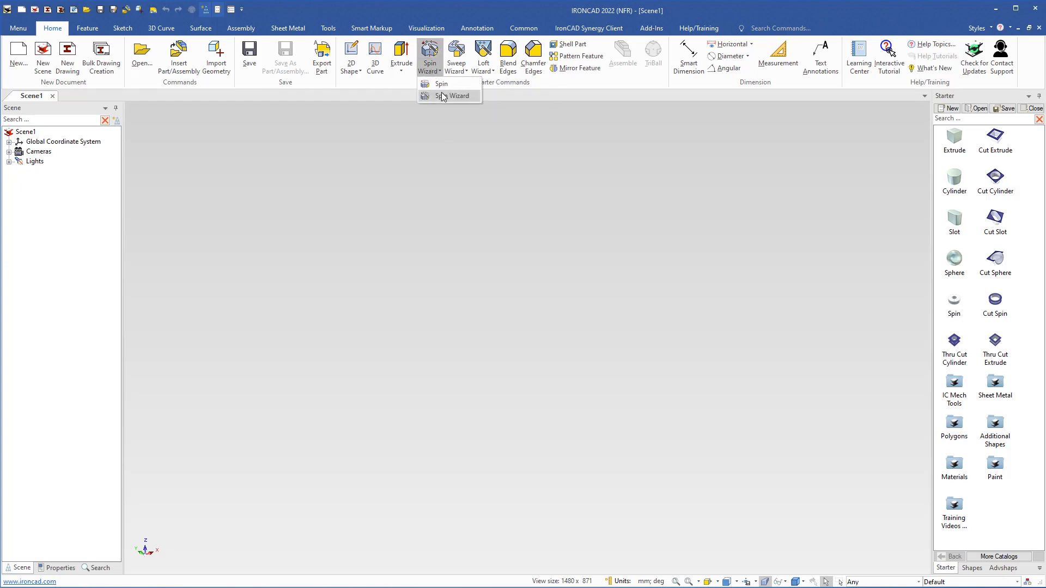
left_click(443, 96)
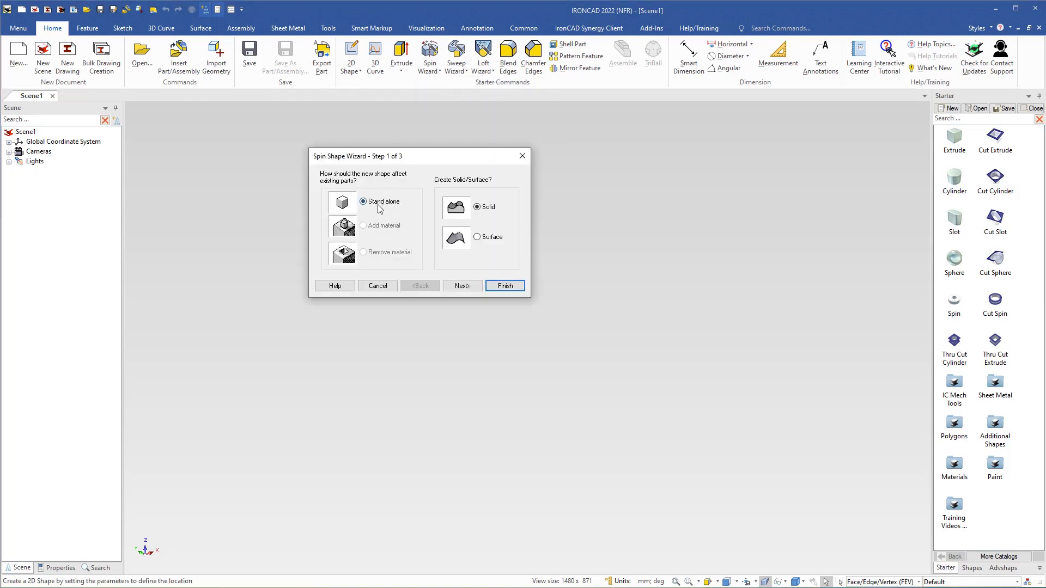
left_click(461, 287)
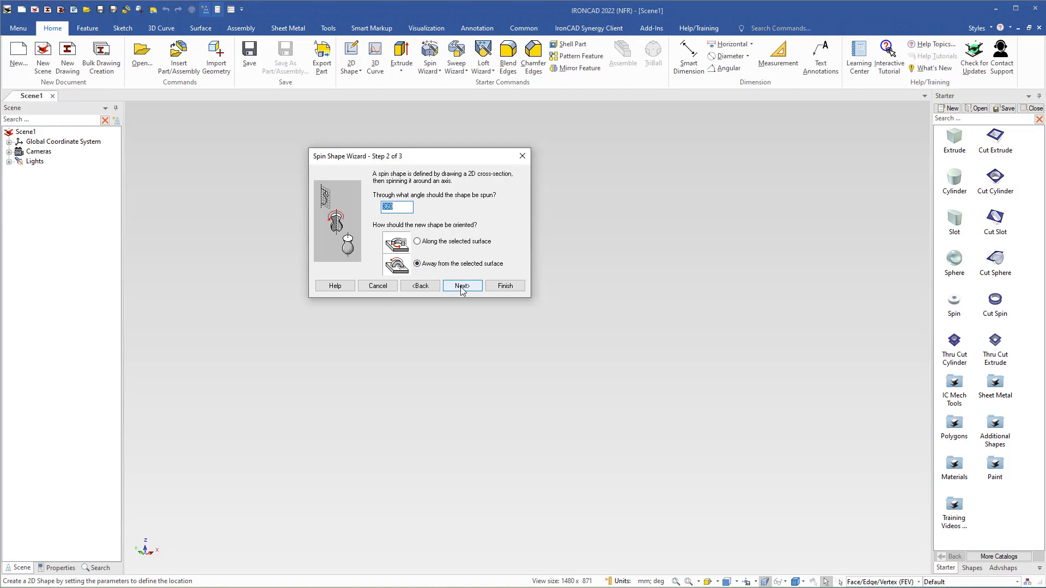
left_click(504, 286)
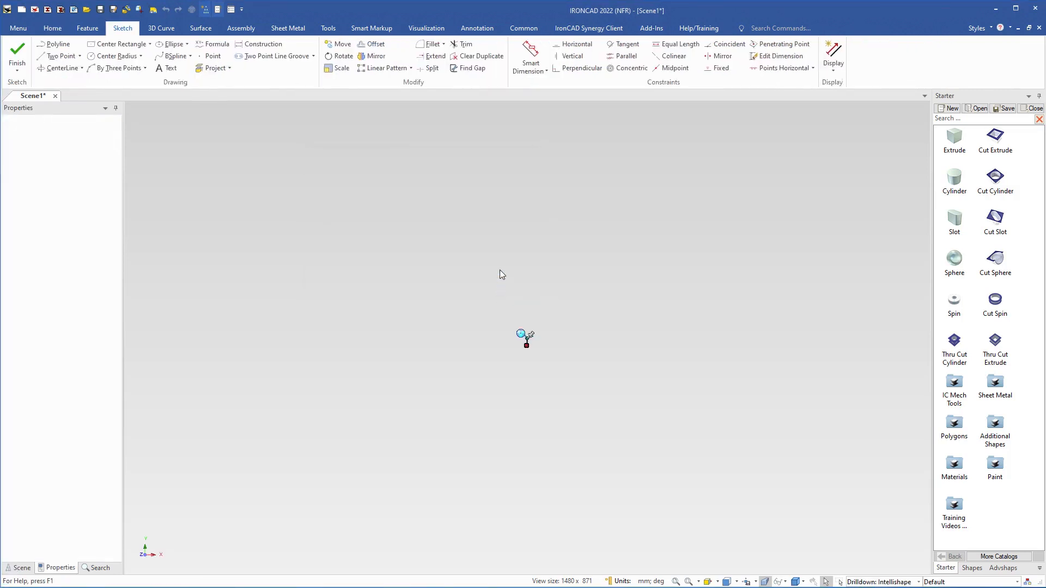
- Draw a horizontal polyline segment about 42 mm long from the sketch origin along the X axis
scroll(586, 335, "up", 3)
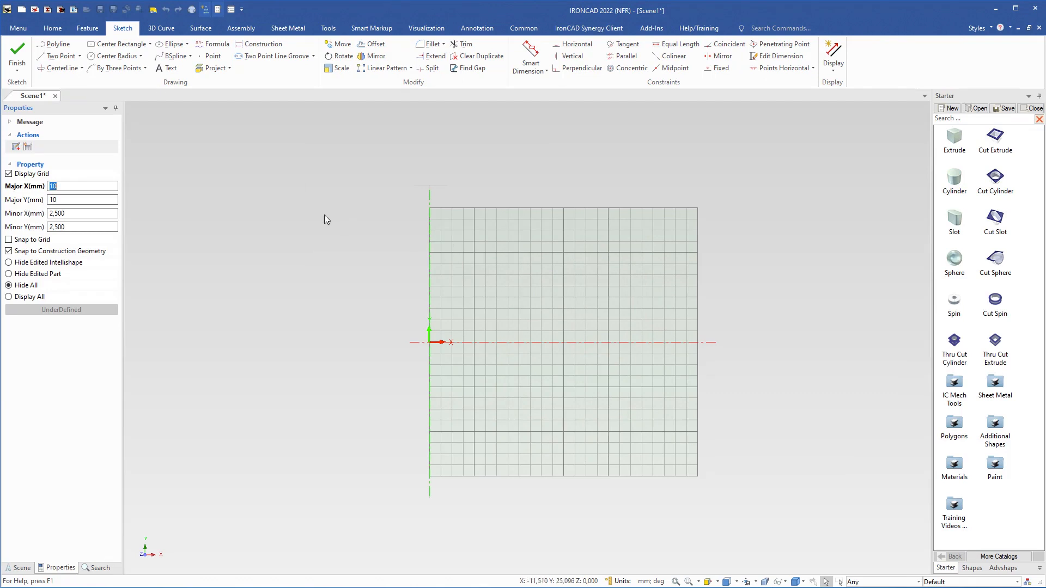
left_click(44, 48)
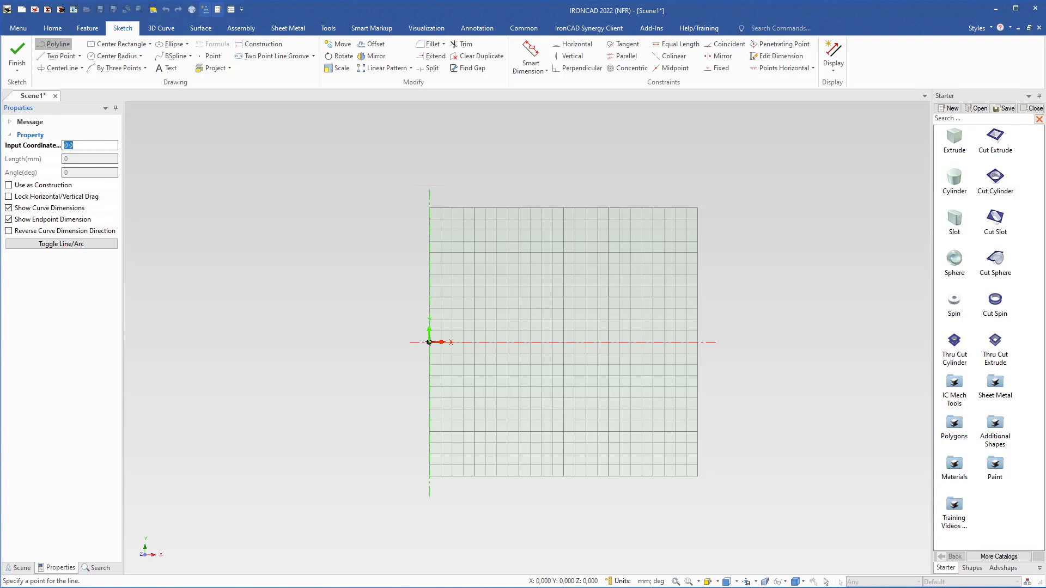
left_click(429, 342)
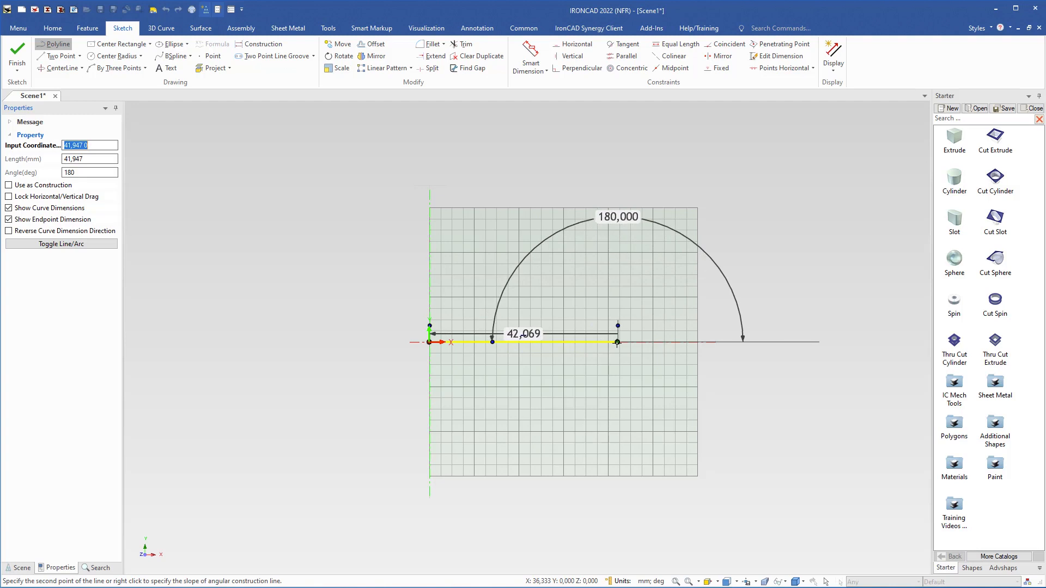
left_click(619, 342)
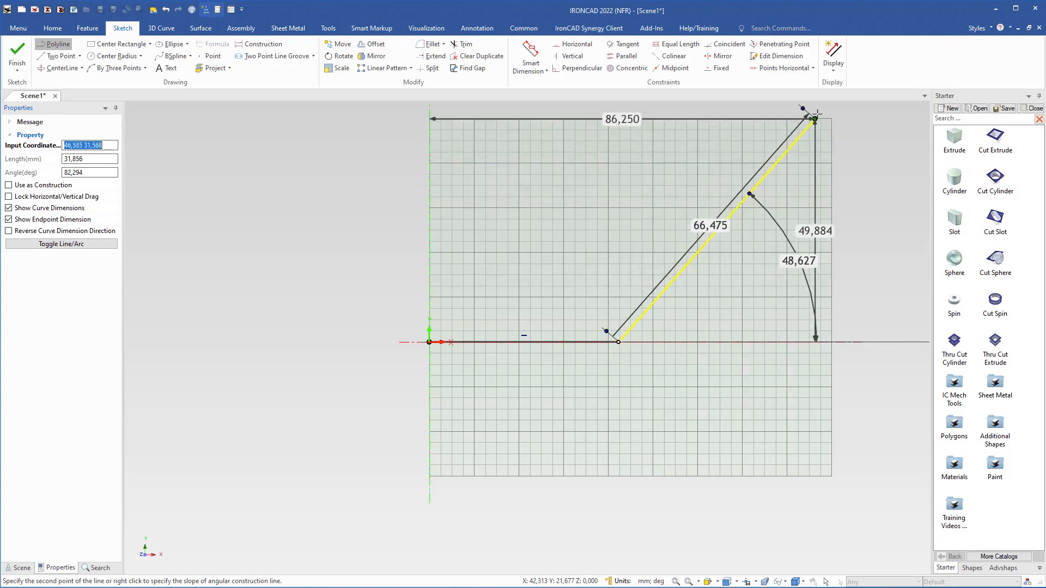
- Hide the endpoint dimensions and draw a vertical segment about 37 mm long up from the base line's outer end
left_click(834, 67)
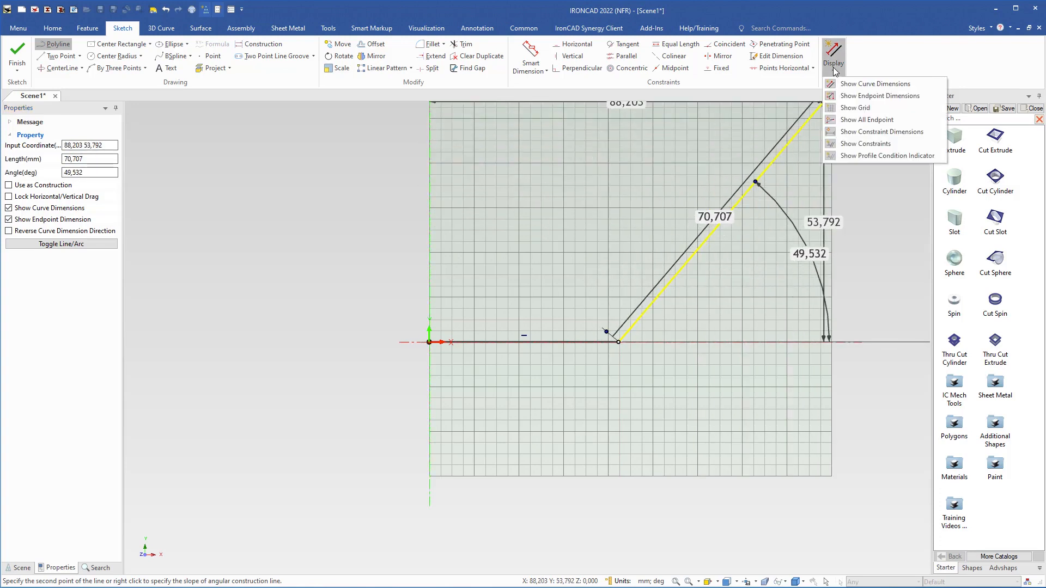
left_click(830, 97)
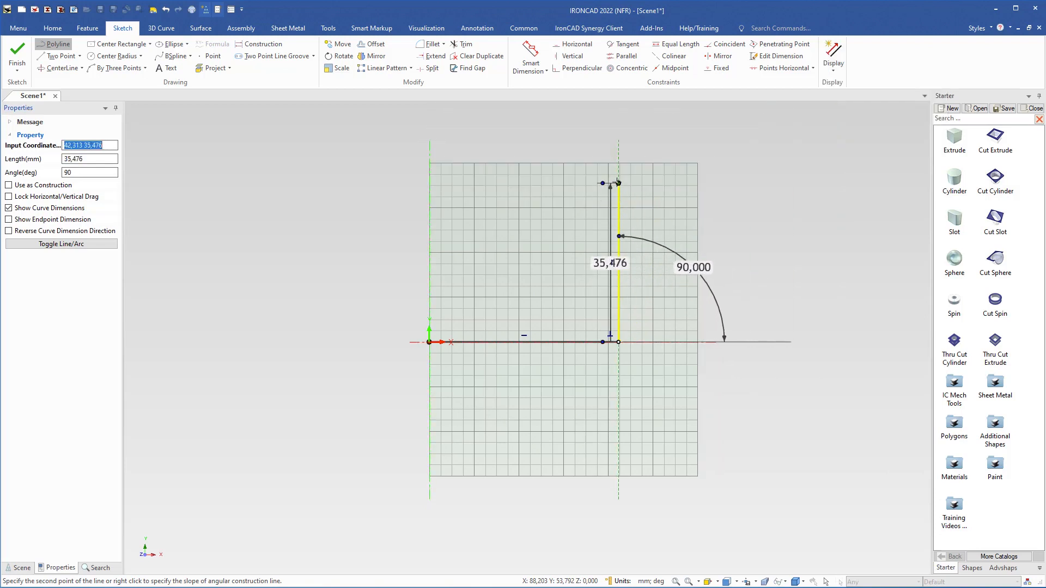
left_click(619, 178)
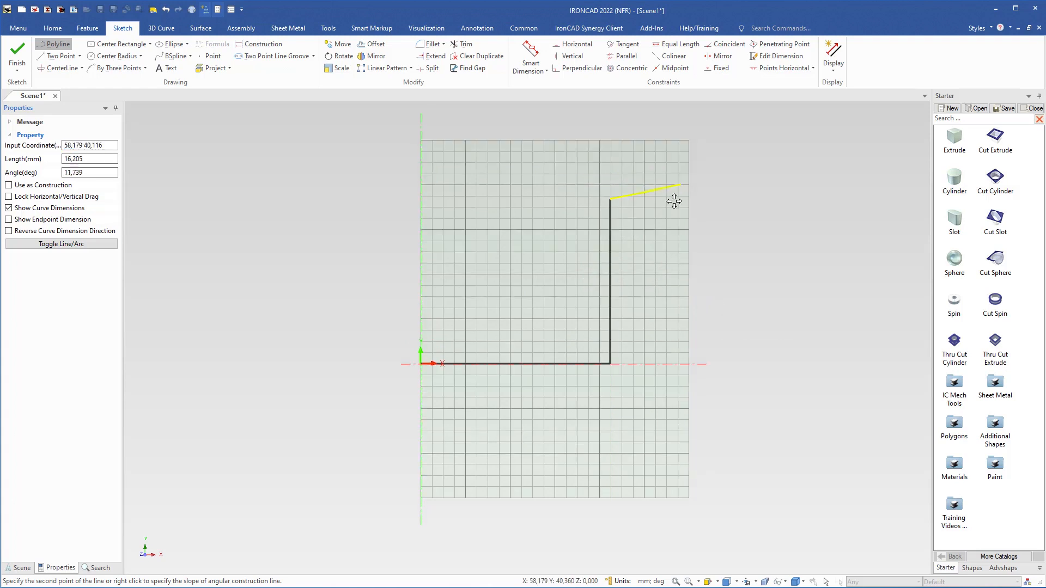
- Continue the polyline with an outward sloped segment about 58 mm long at about 56°, followed by a vertical segment about 52 mm long
scroll(624, 240, "down", 3)
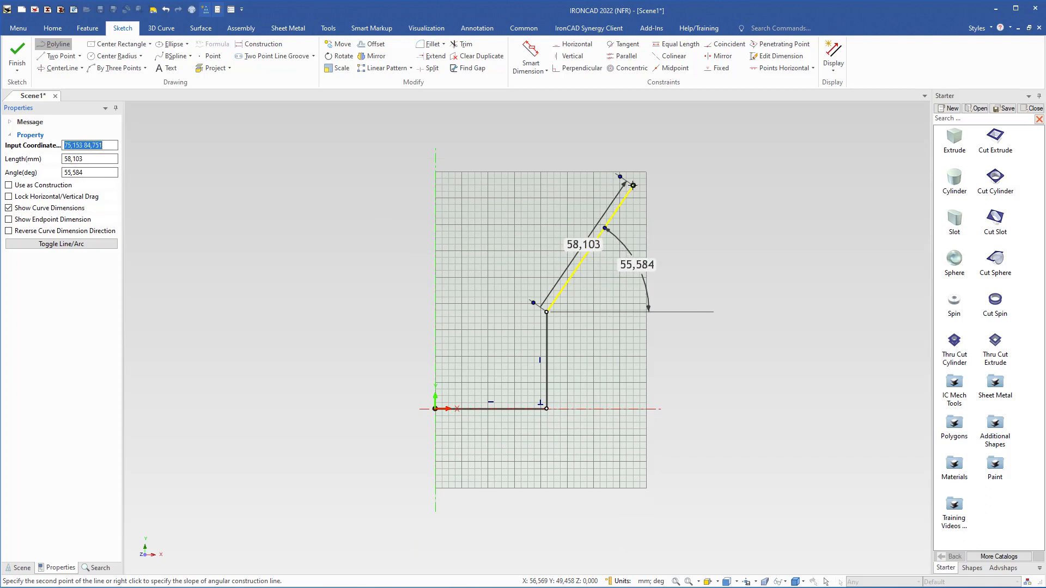
left_click(633, 185)
middle_click_drag(643, 218, 612, 407, "shift")
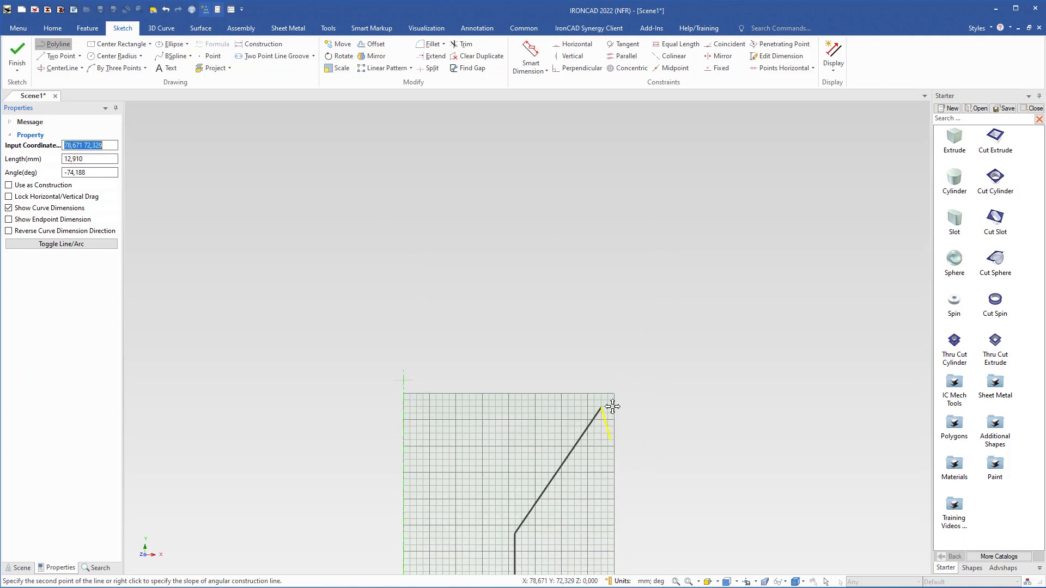
left_click(601, 269)
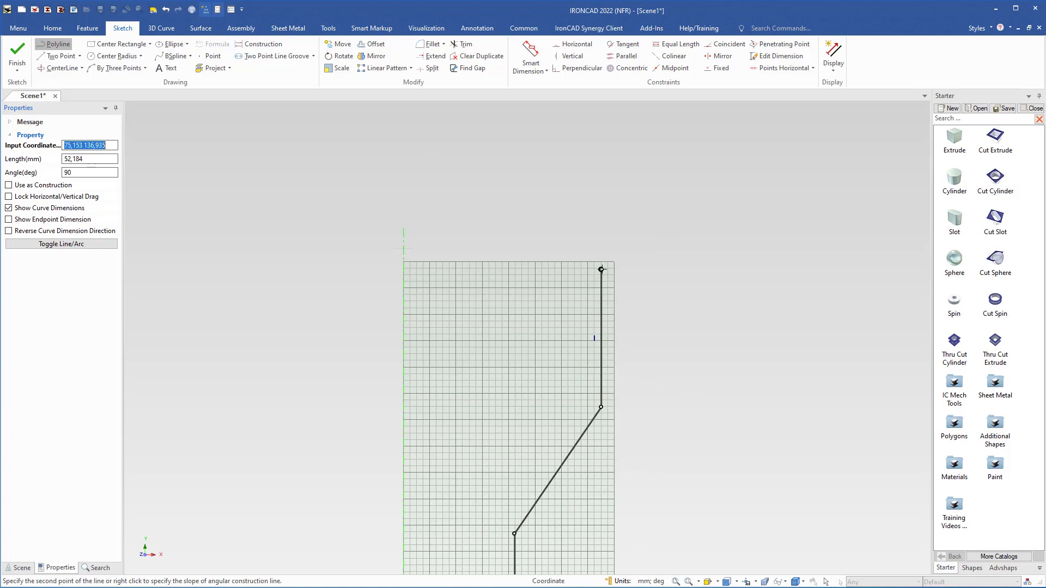
- Continue the profile inward to X about 42 mm, up to Y about 179 mm, and horizontally across to the vertical axis
left_click(514, 269)
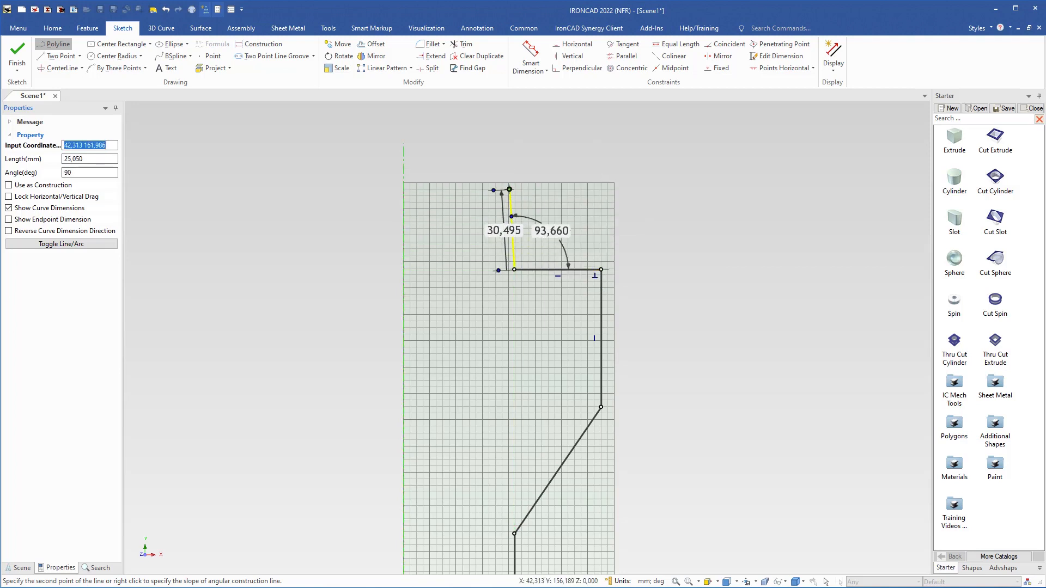
left_click(514, 159)
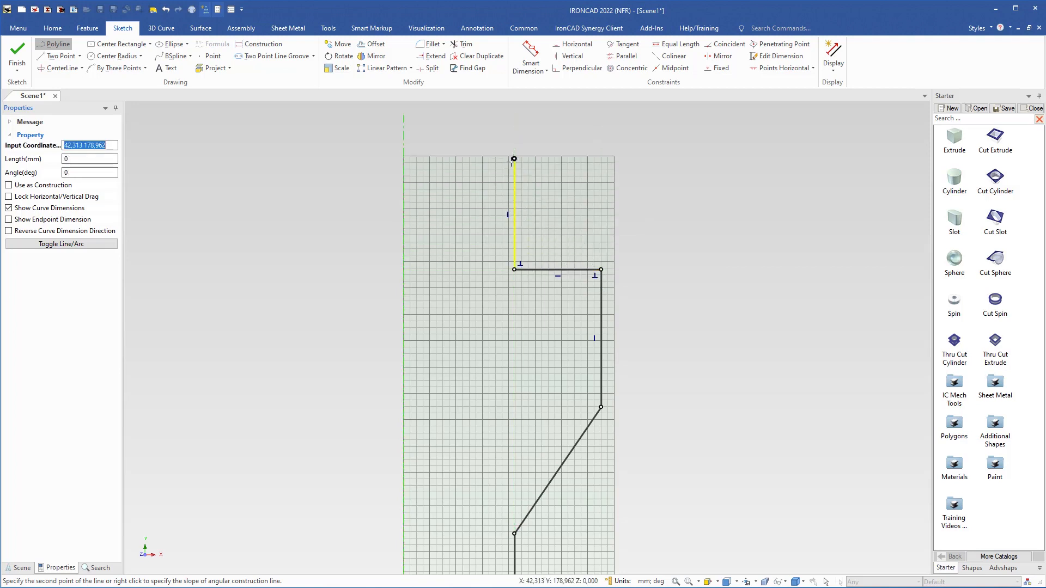
left_click(403, 159)
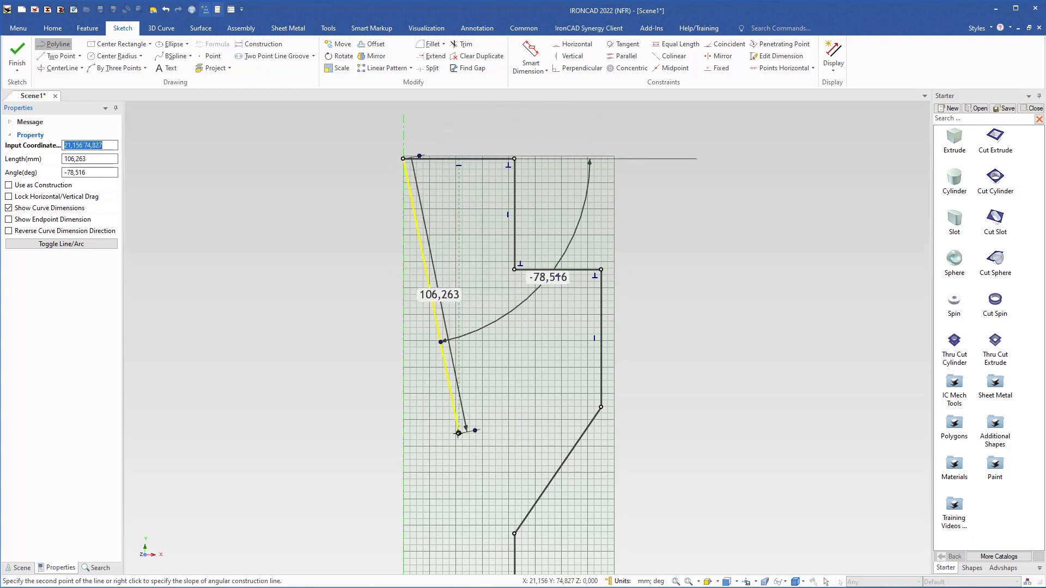
- Close the profile with a vertical line down the axis to the origin and end the polyline
middle_click_drag(467, 431, 526, 197)
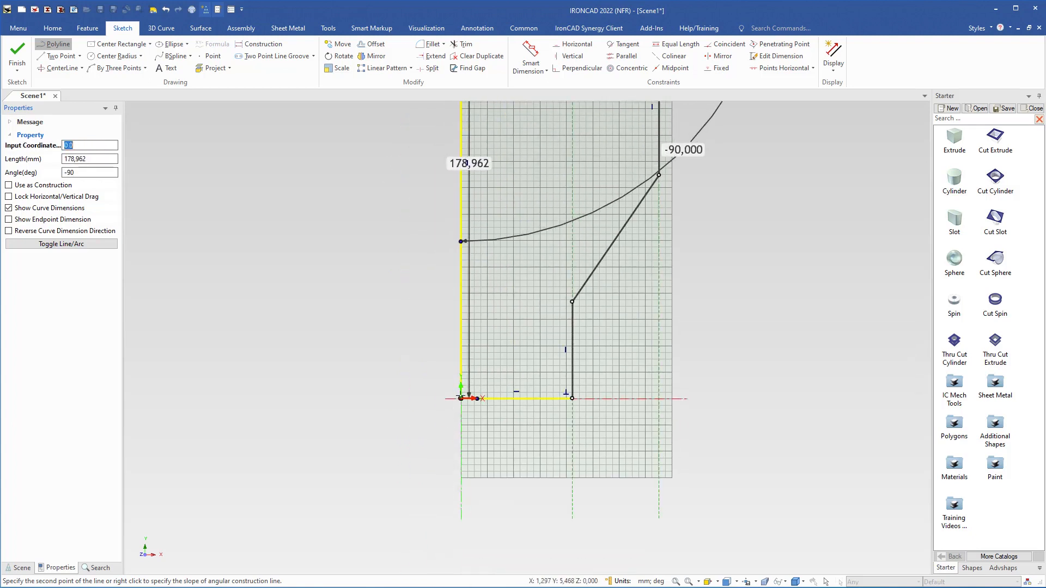
left_click(462, 398)
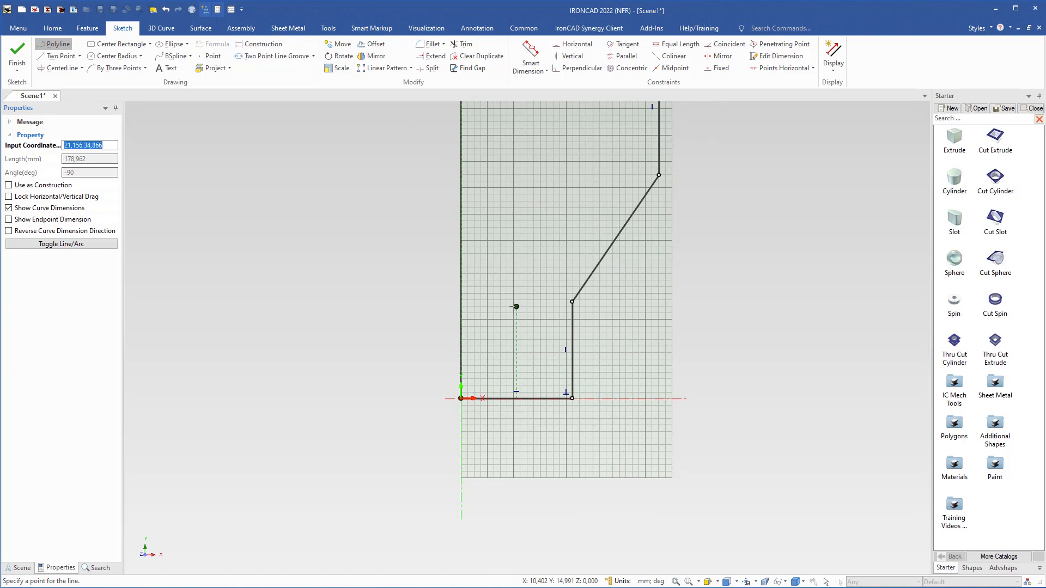
key("Escape")
- Adjust the sloped segment to a 45° angle, keeping its lower endpoint in place
left_click(626, 231)
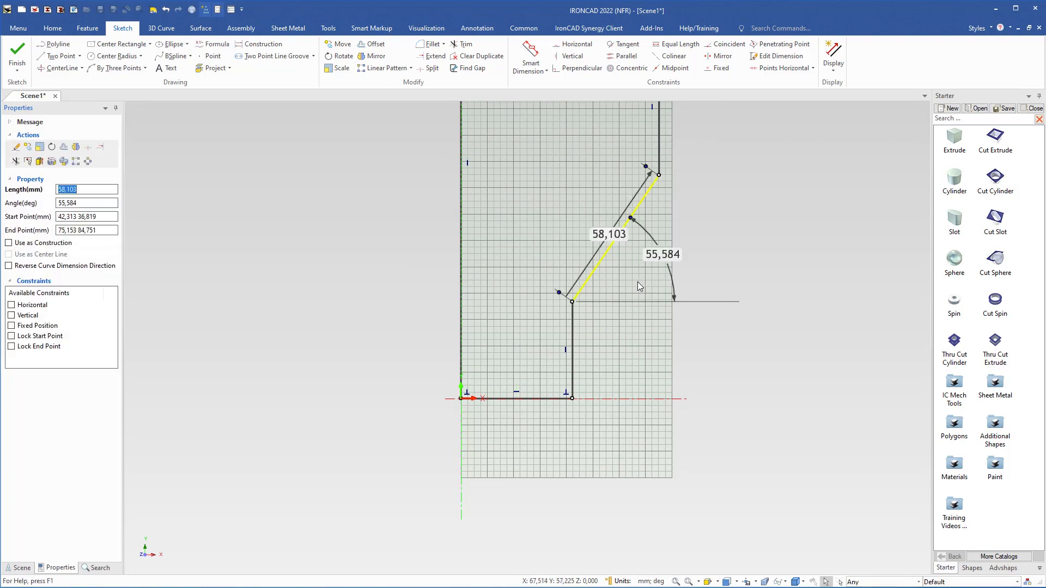
middle_click_drag(637, 282, 565, 317)
scroll(565, 317, "up", 4)
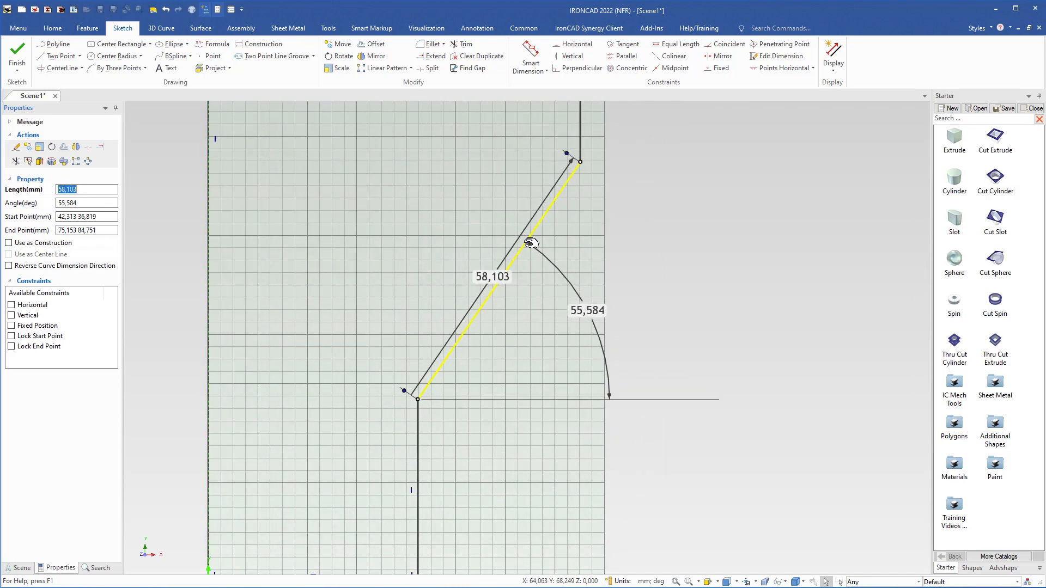
left_click_drag(526, 242, 539, 278)
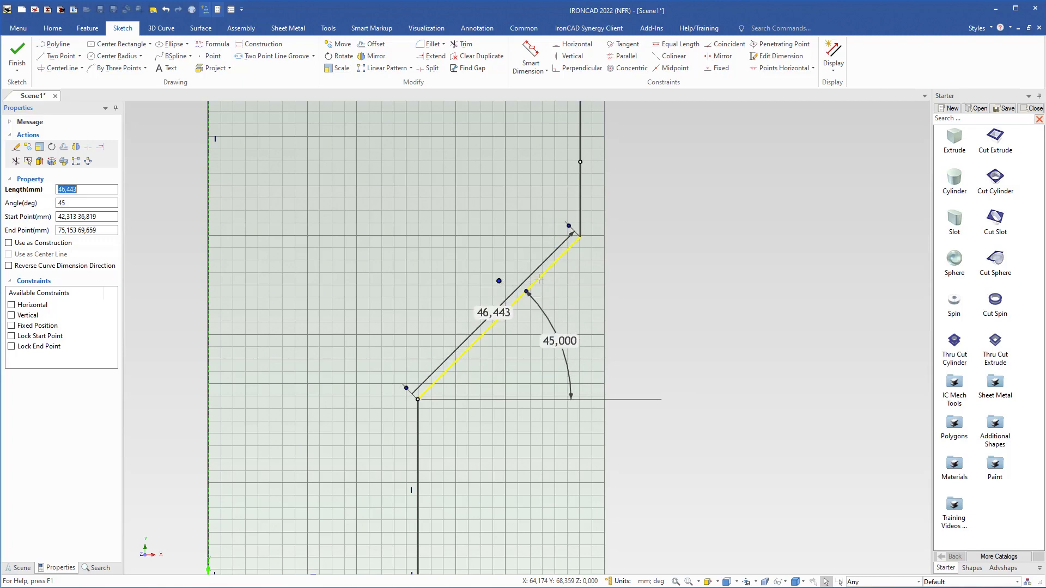
left_click_drag(539, 279, 538, 282)
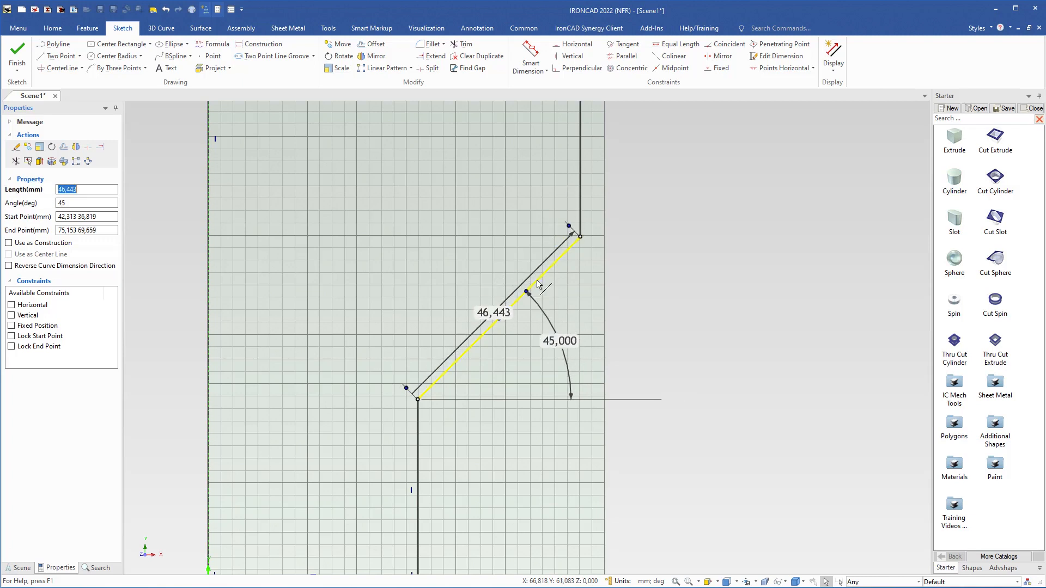
double_click(553, 344)
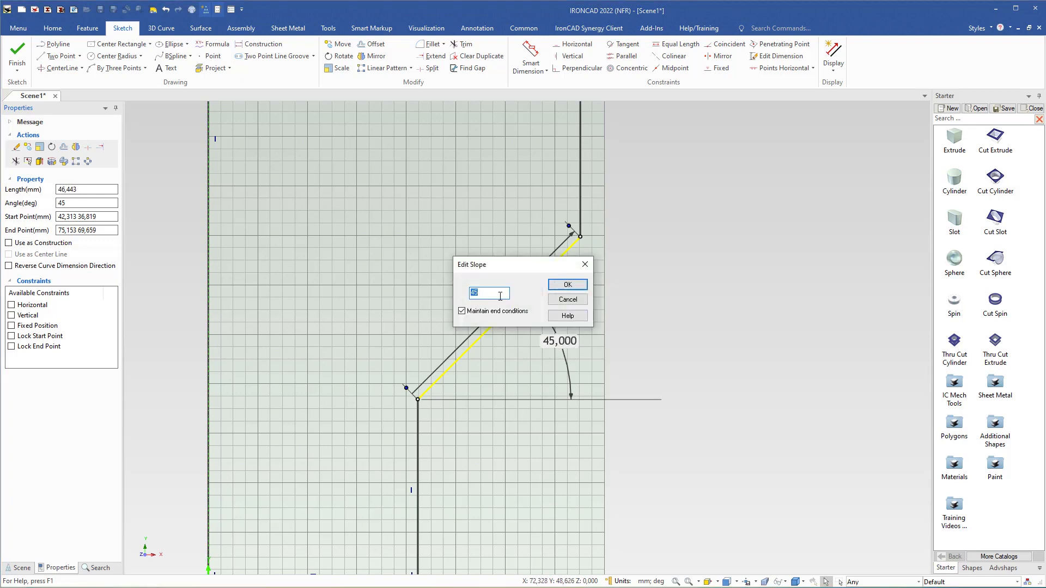
left_click(567, 301)
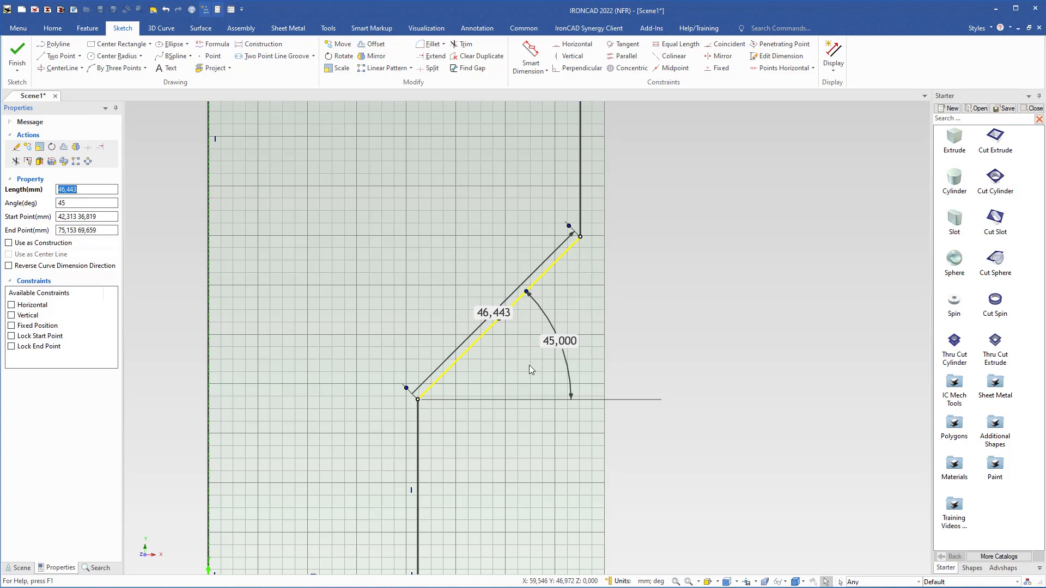
- Finish the sketch to generate the spun solid and fit the whole part in view
scroll(526, 365, "down", 5)
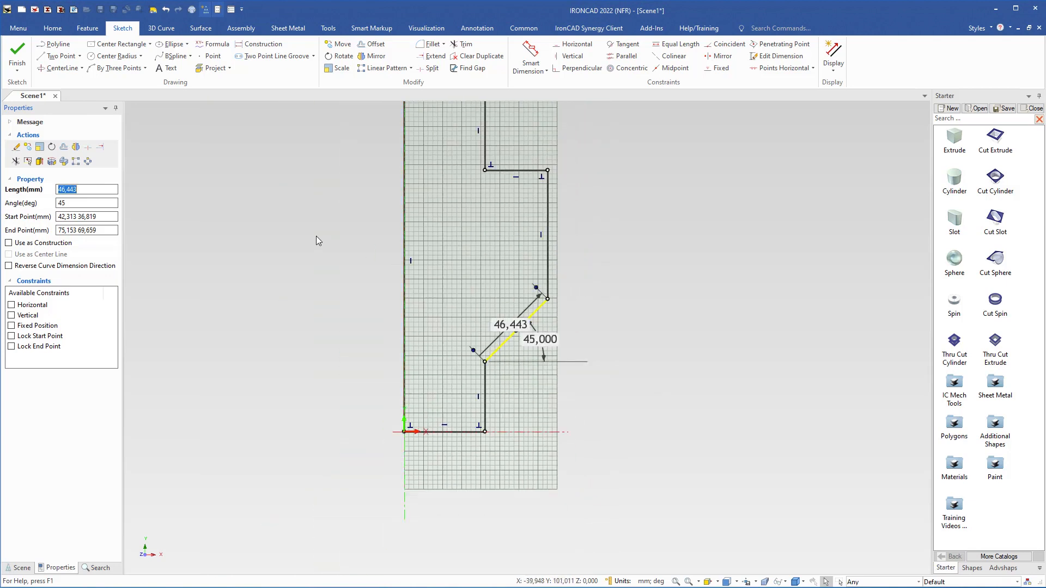
left_click(18, 53)
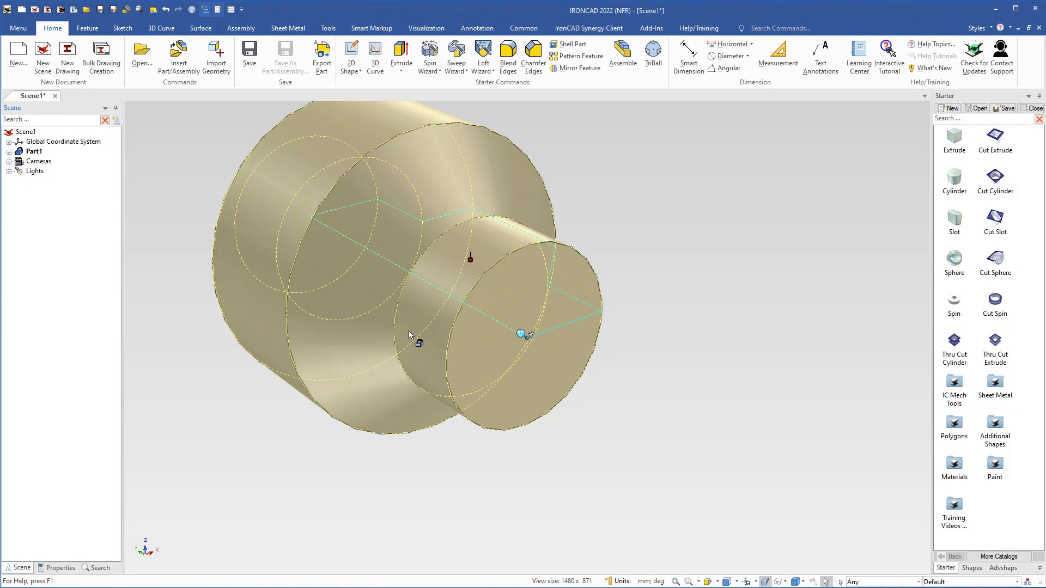
middle_click_drag(411, 335, 411, 334)
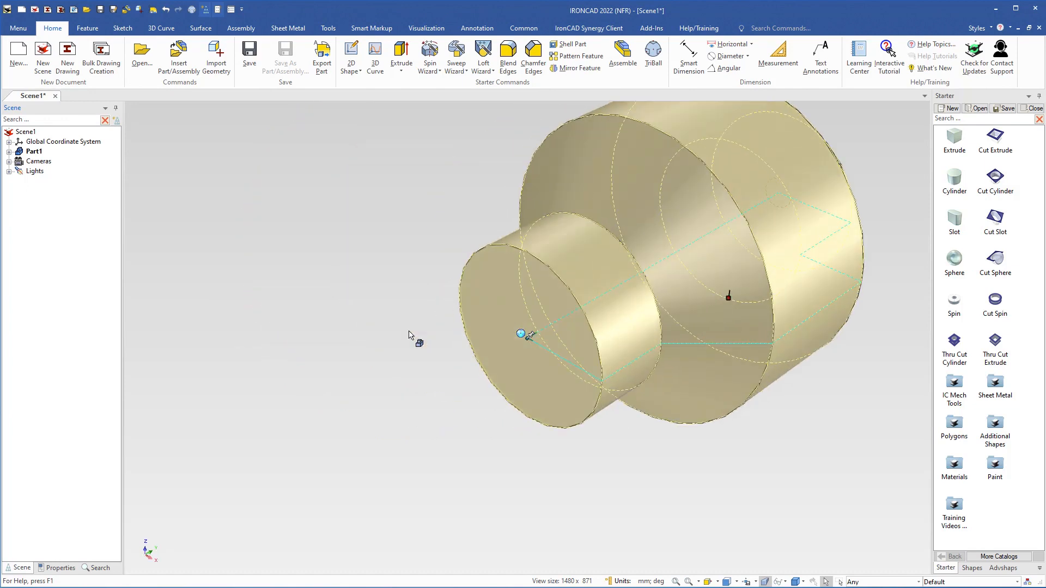
key("F8")
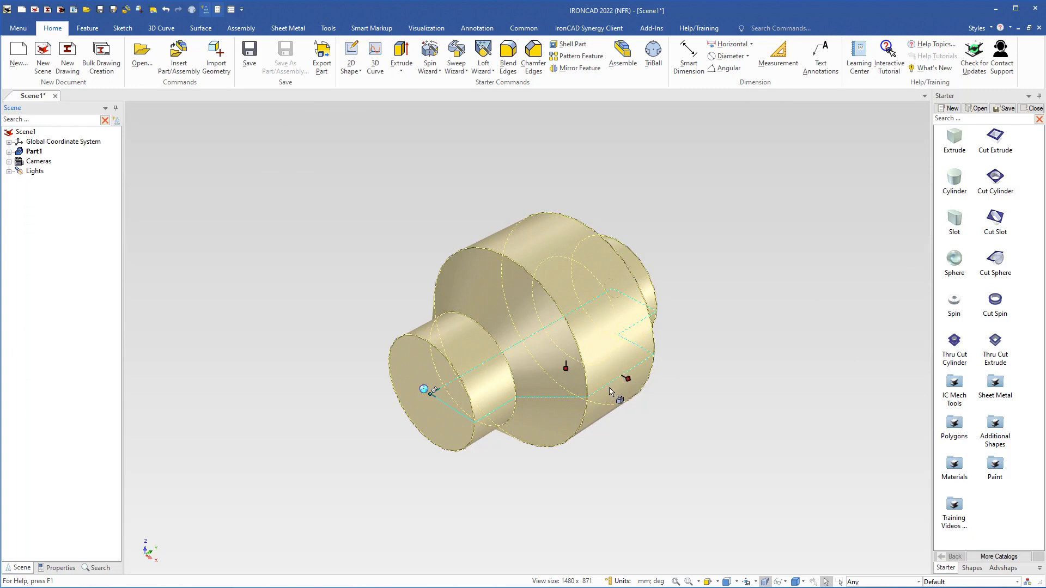
- Set the front section's radius to 40 mm, measured from the center point of its circular edge
right_click(504, 413)
mouse_move(537, 435)
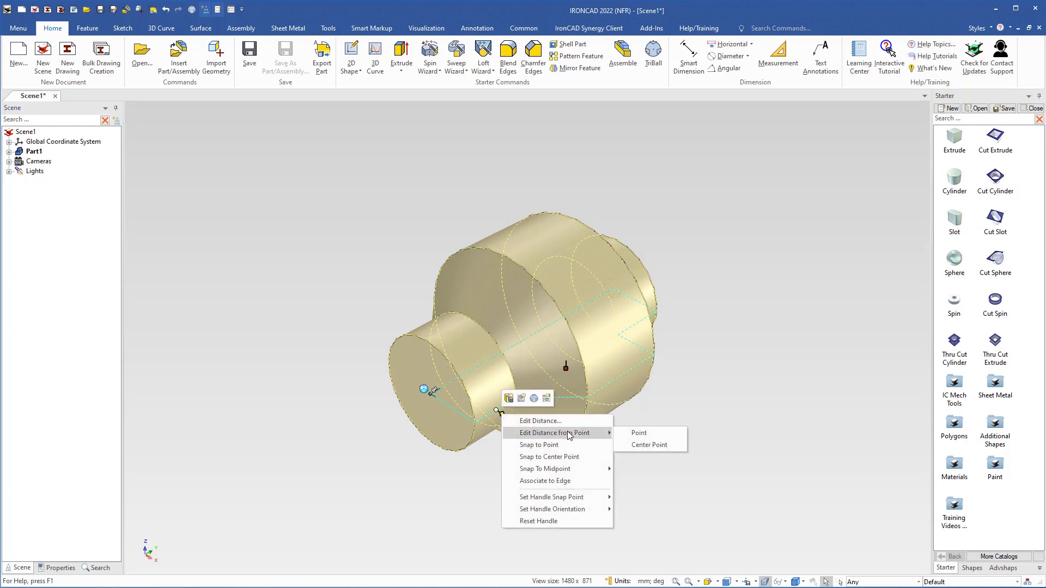
left_click(642, 443)
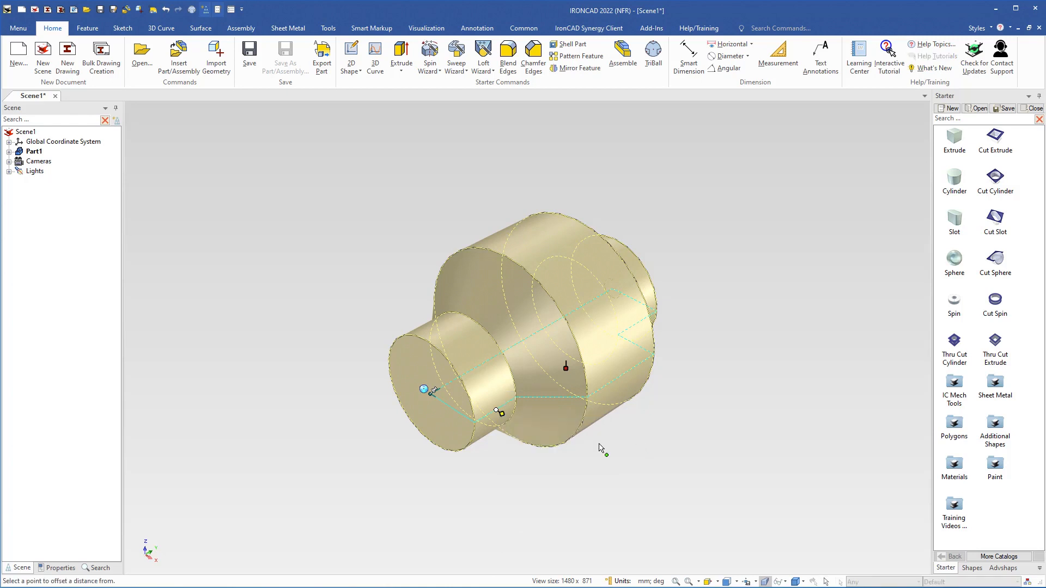
left_click(491, 394)
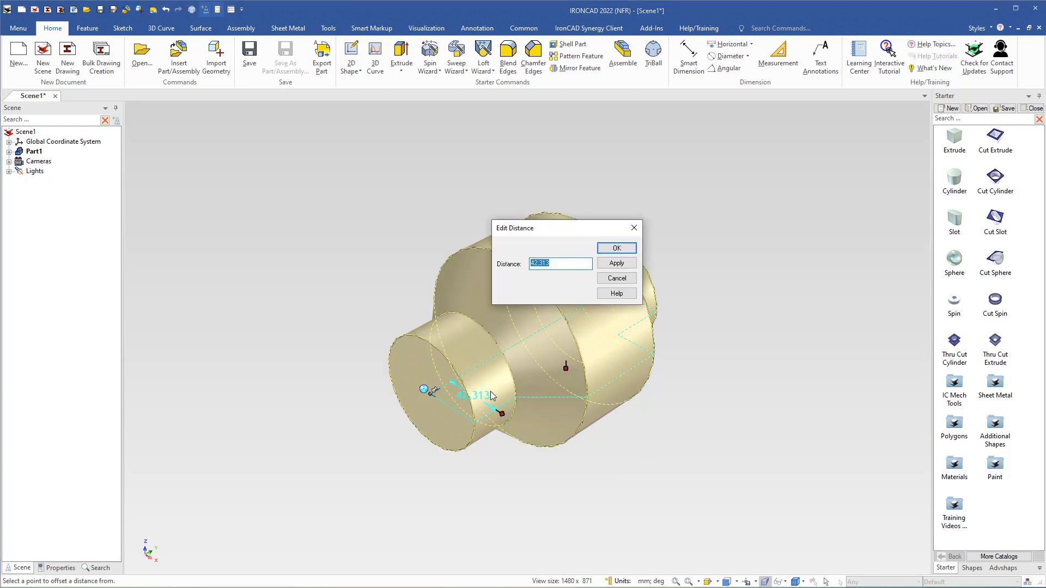
type("40")
key("Return")
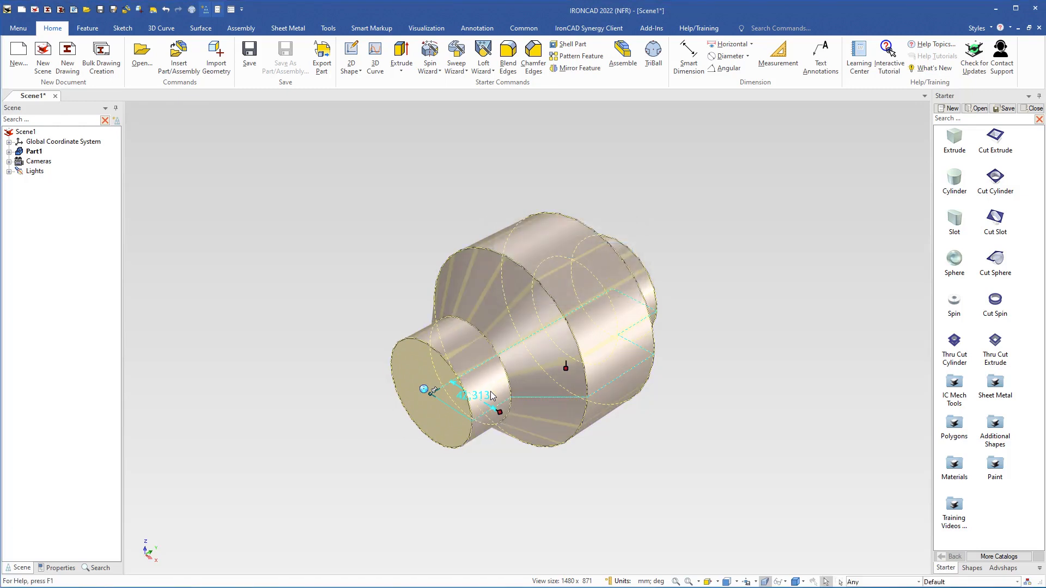
- Set the large middle section's radius to 50 mm, measured from the center point of its circular edge
right_click(625, 375)
mouse_move(666, 397)
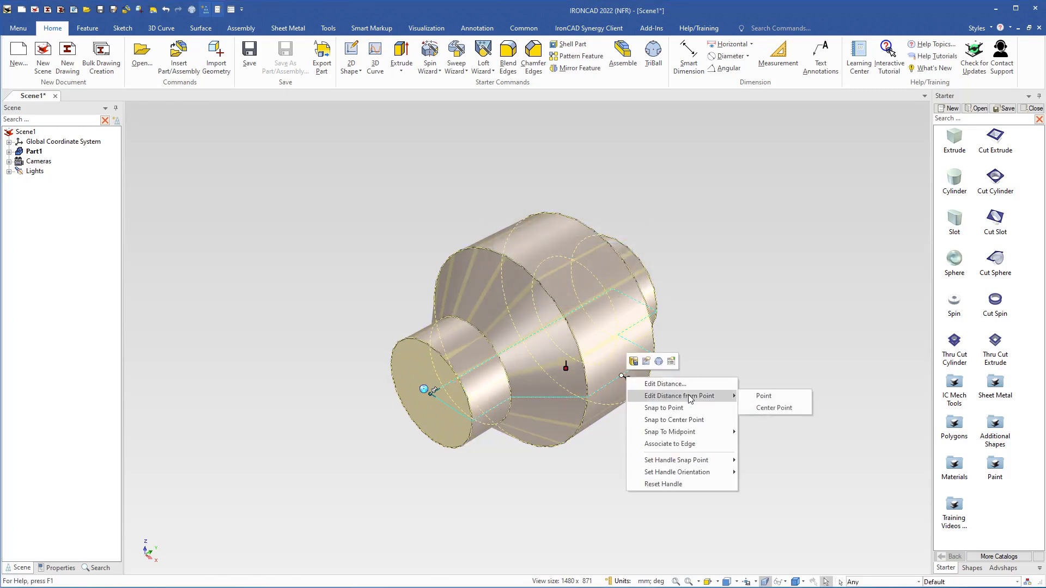
left_click(774, 408)
left_click(620, 357)
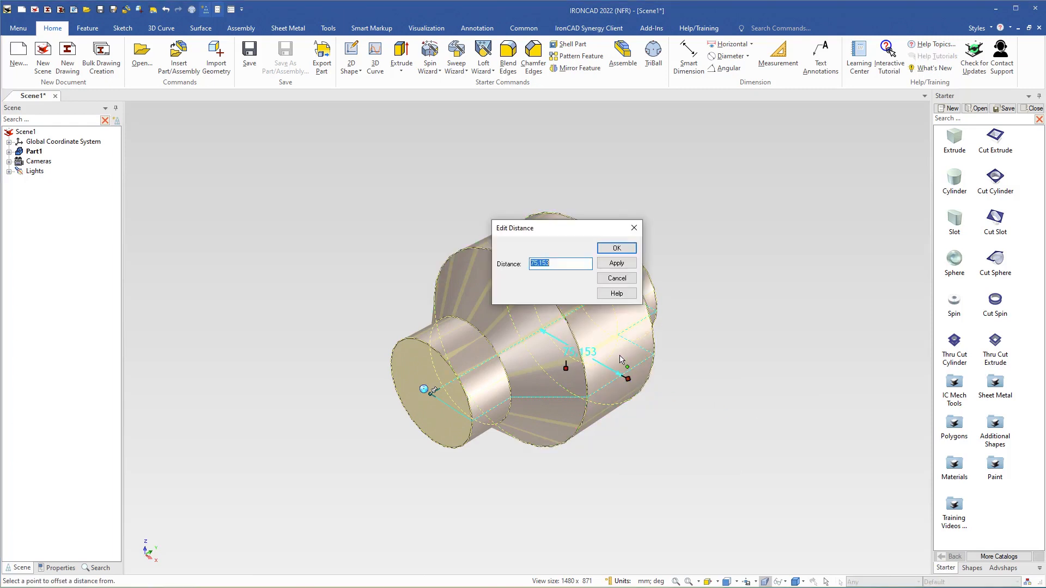
type("50")
key("Return")
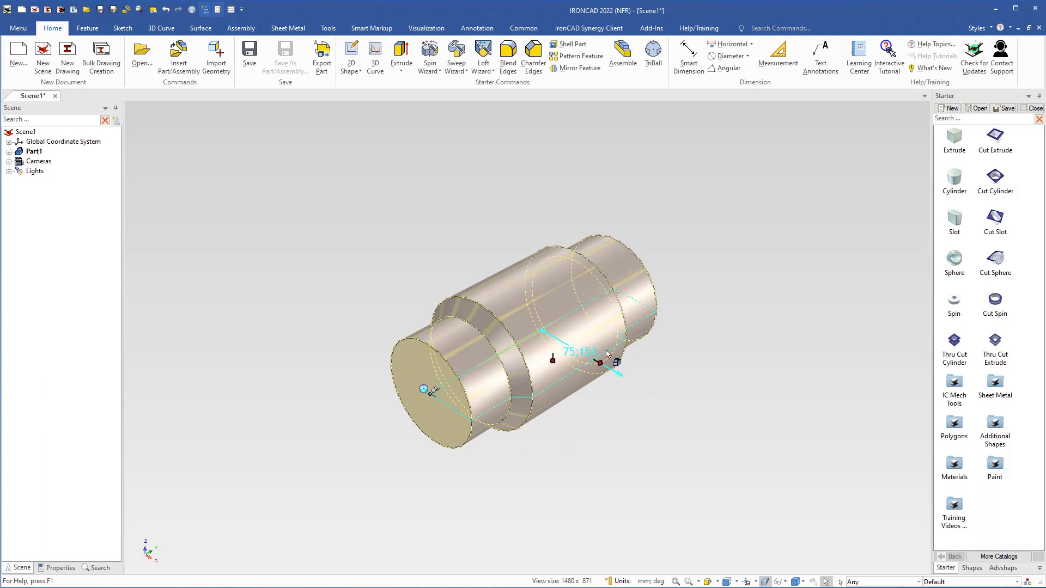
- Reduce the rear section's radius by editing its distance from the center point of the circular edge
middle_click_drag(613, 357, 423, 458)
scroll(476, 452, "up", 3)
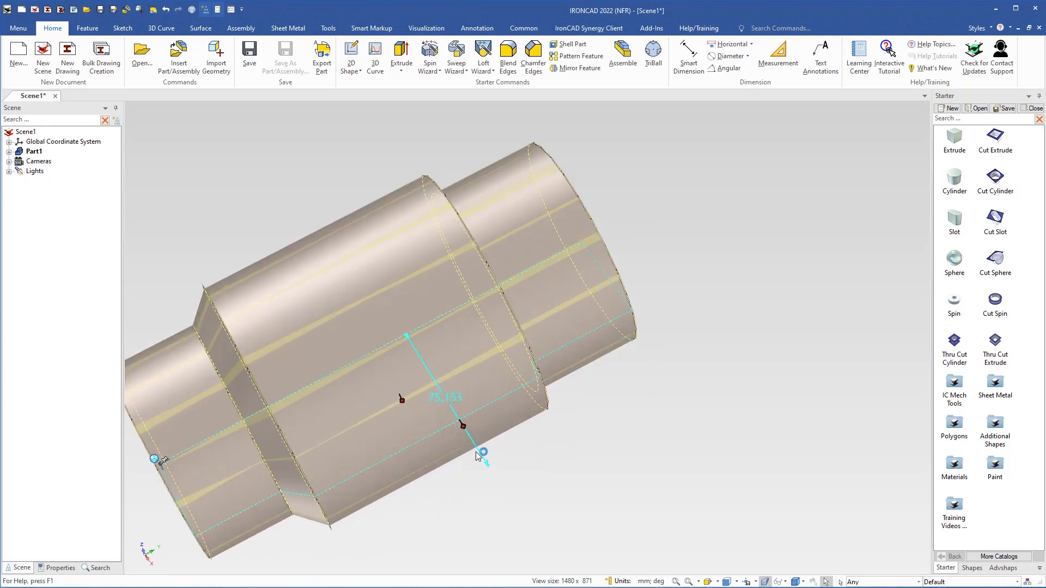
right_click(587, 342)
mouse_move(621, 362)
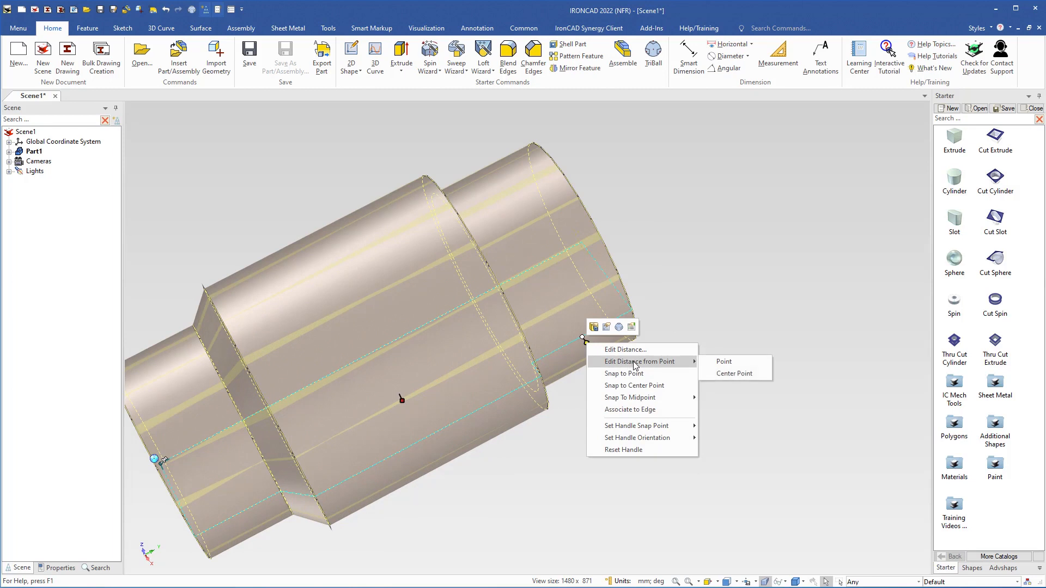
left_click(709, 373)
left_click(566, 313)
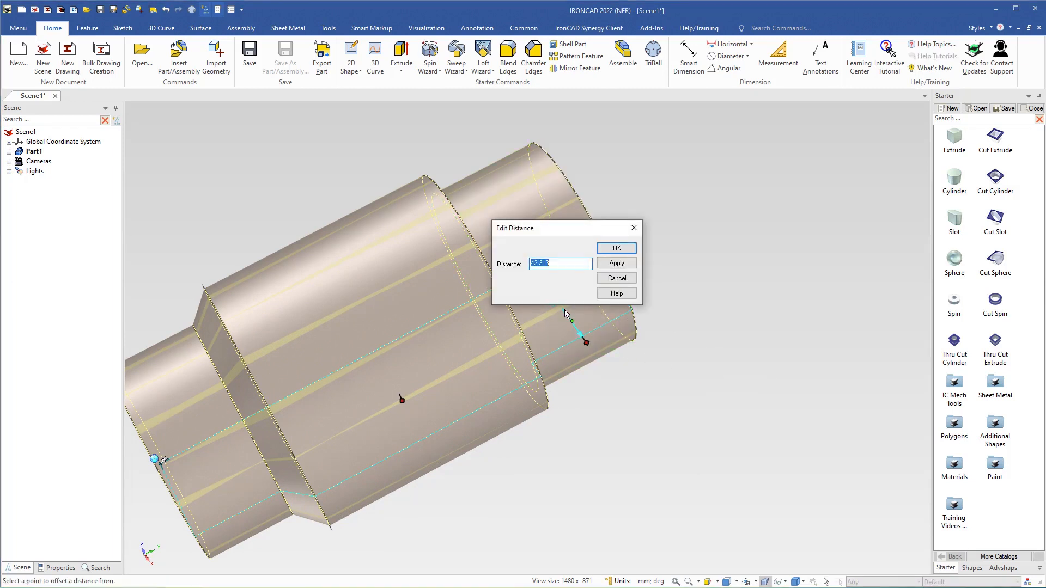
type("0")
key("Return")
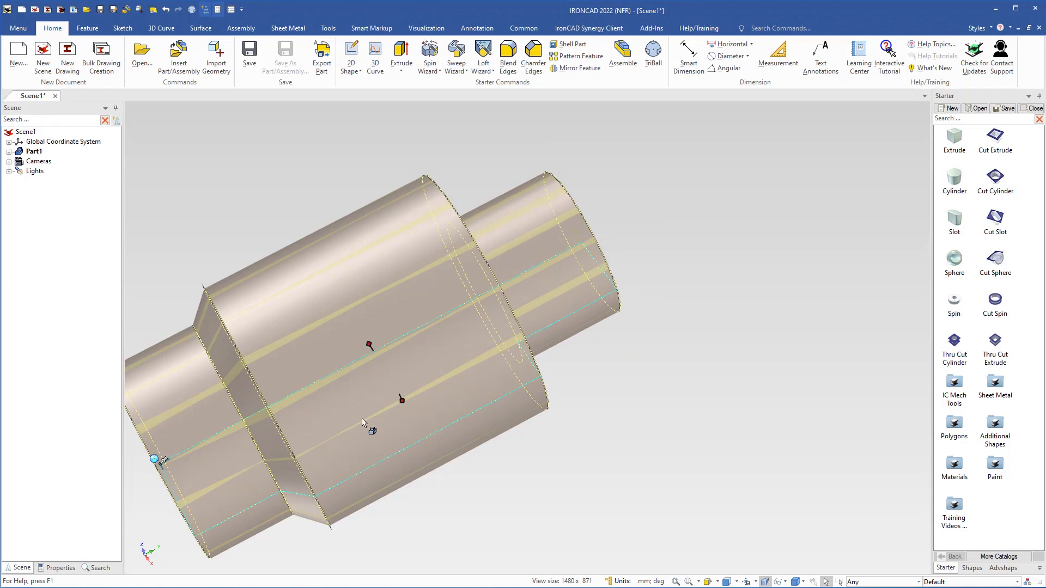
- Lengthen the front section by editing its end face's distance from the center point of the edge where the chamfer begins
middle_click_drag(362, 422, 662, 292)
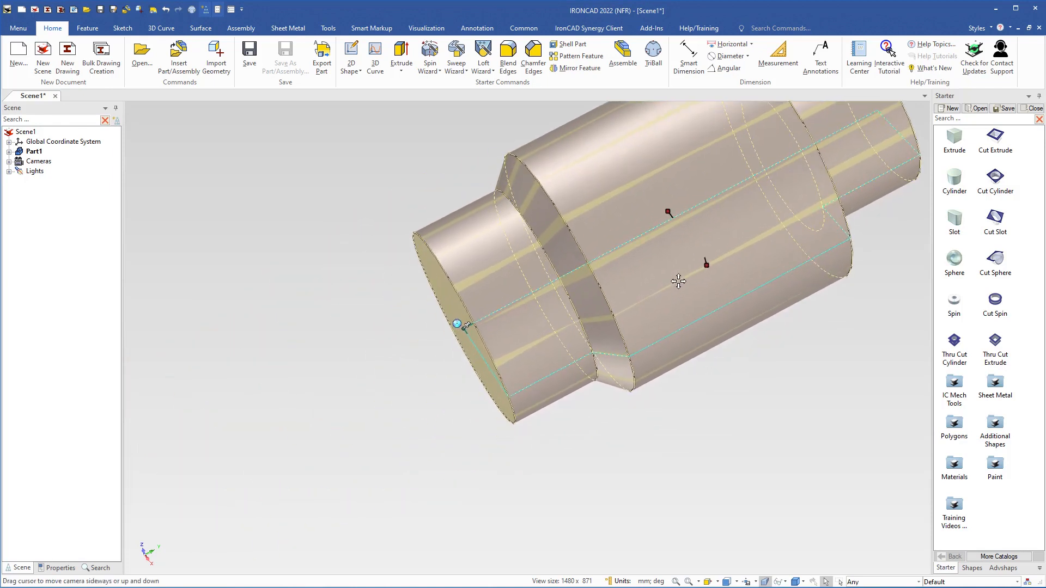
right_click(479, 369)
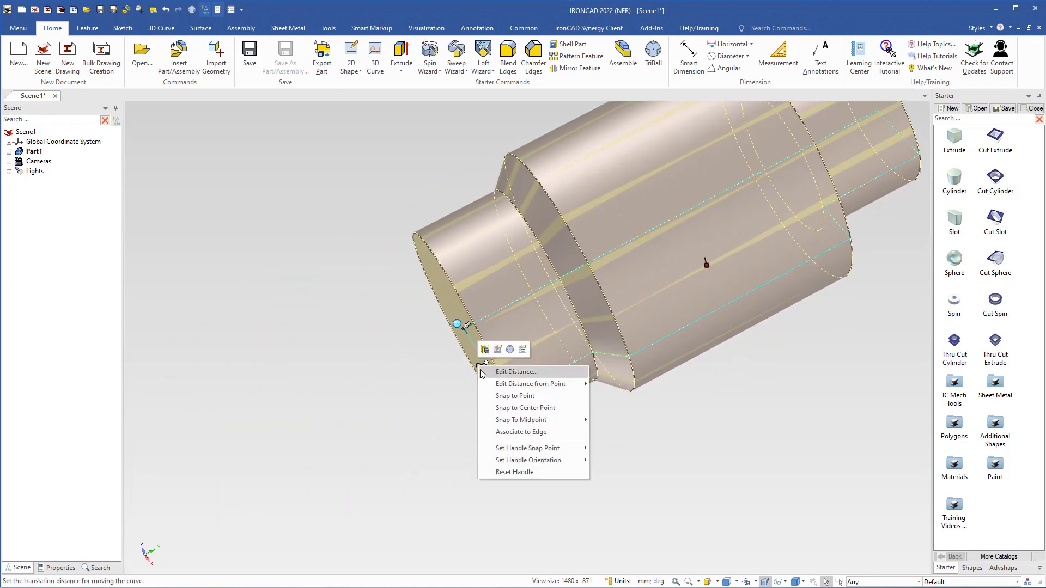
mouse_move(517, 386)
left_click(624, 396)
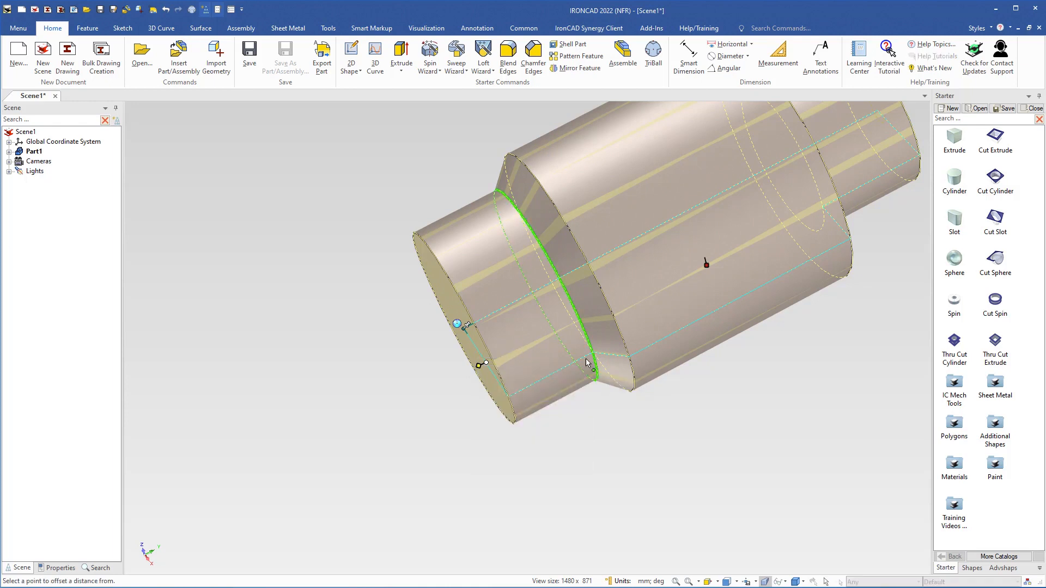
left_click(582, 333)
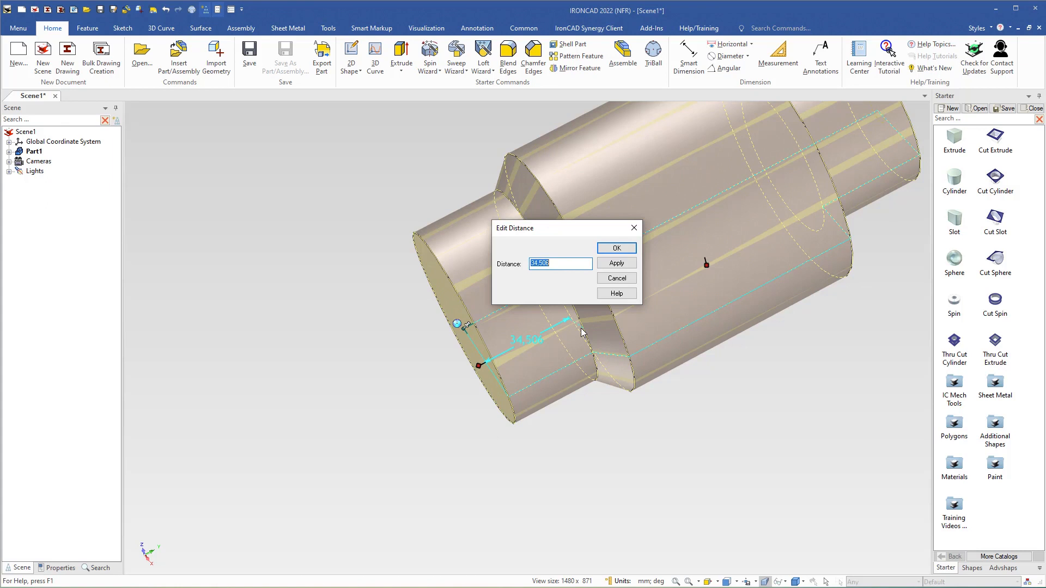
key("Return")
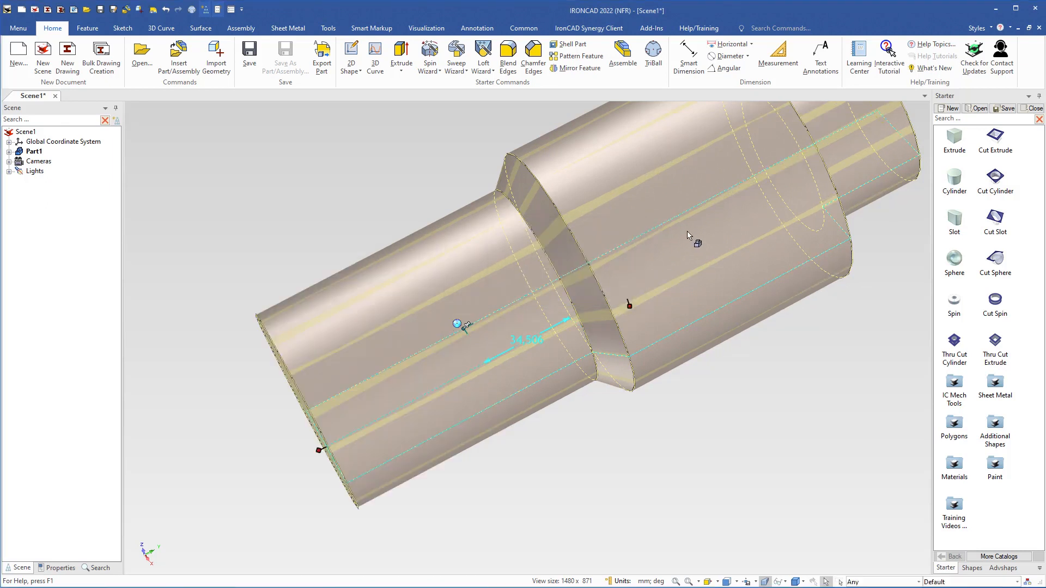
- Lengthen the middle section by editing its rear shoulder's distance from the center point of the chamfer's circular edge
middle_click_drag(714, 191, 556, 332, "shift")
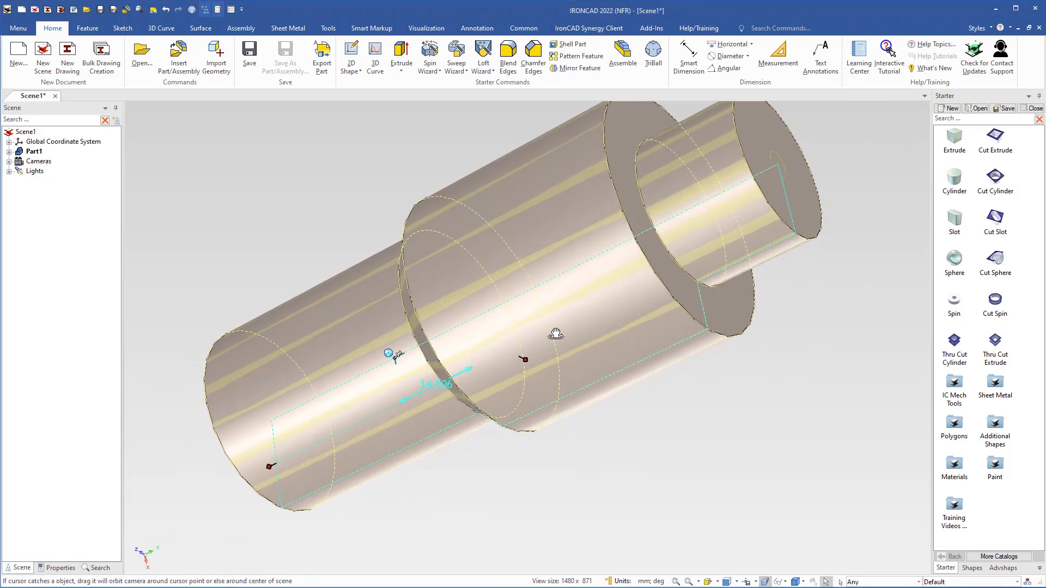
right_click(708, 301)
mouse_move(761, 326)
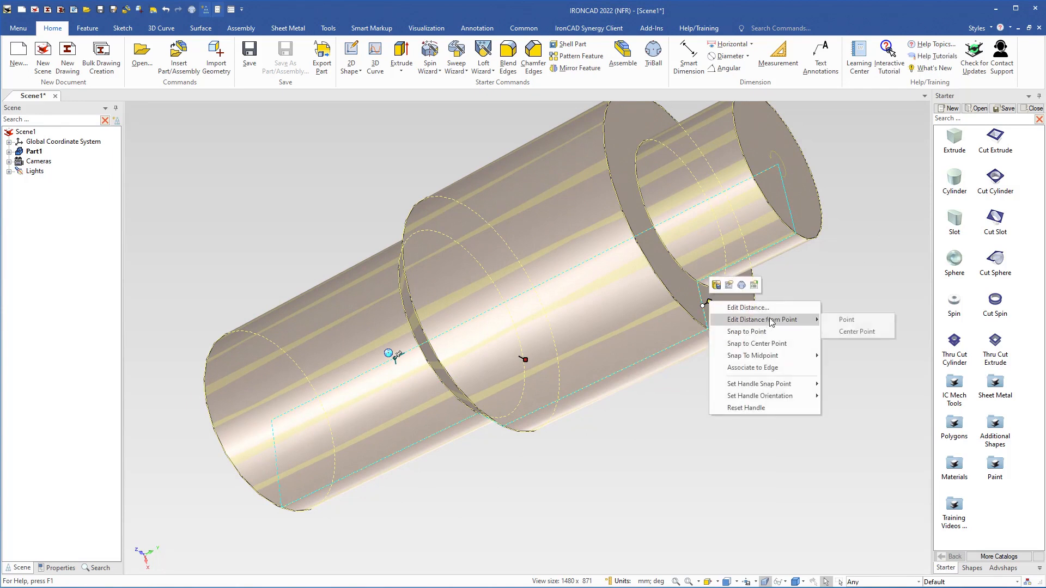
left_click(856, 330)
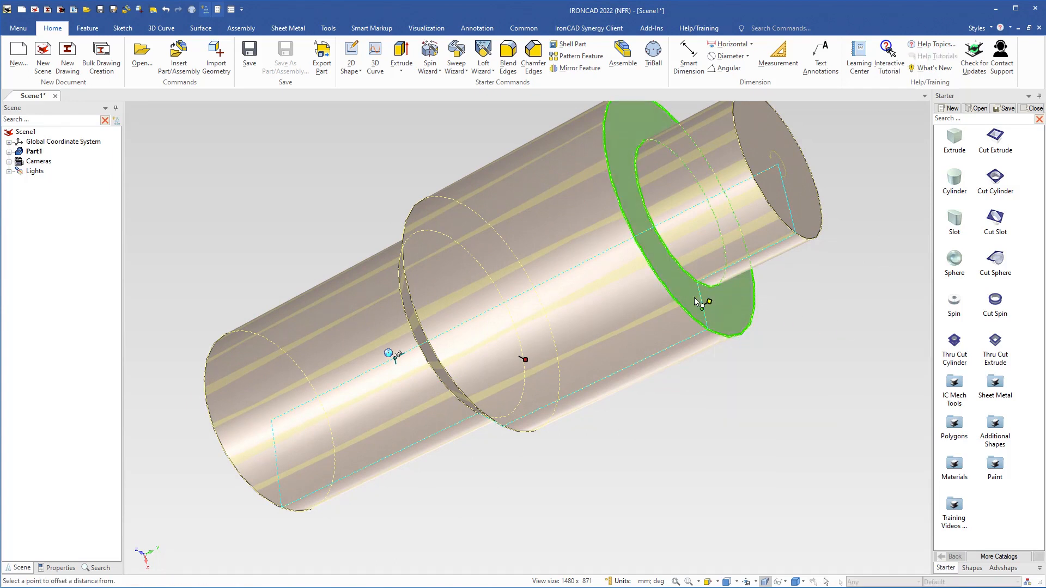
left_click(454, 383)
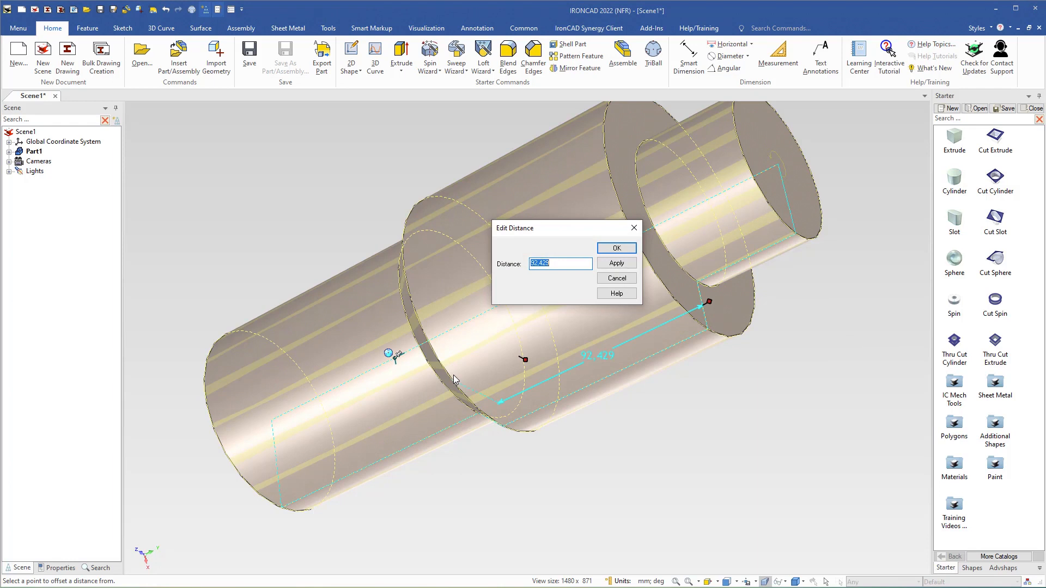
key("Return")
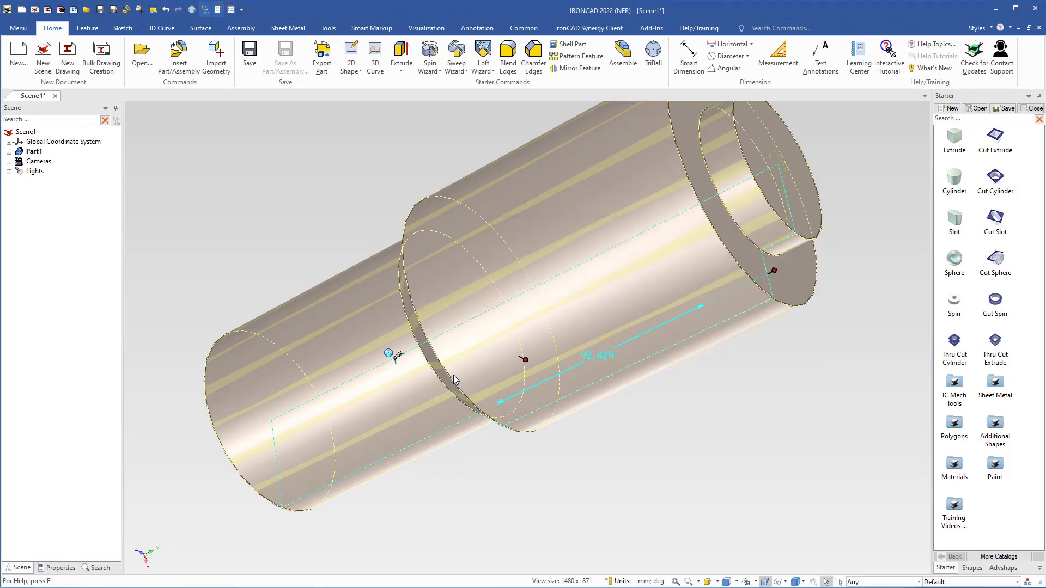
- Lengthen the rear section by editing its end face's distance from the circular edge at the shoulder
middle_click_drag(630, 270, 531, 318, "shift")
mouse_move(685, 249)
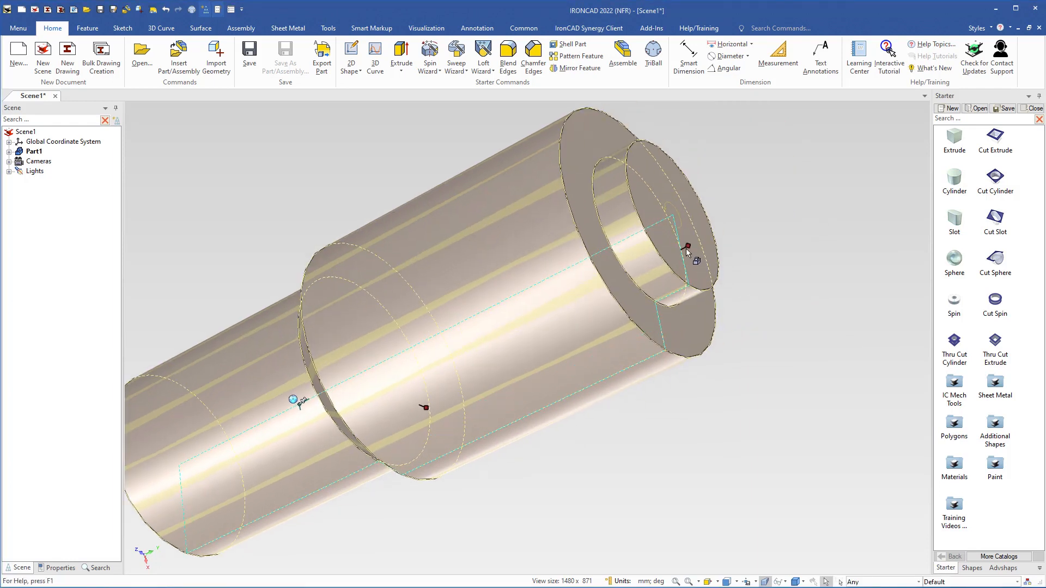
right_click(688, 246)
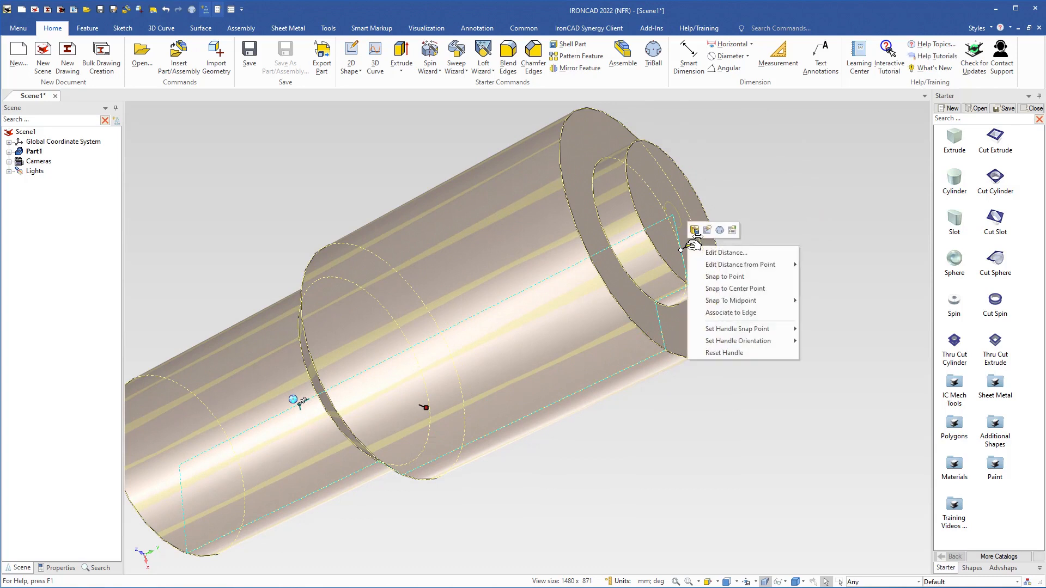
mouse_move(731, 266)
left_click(813, 266)
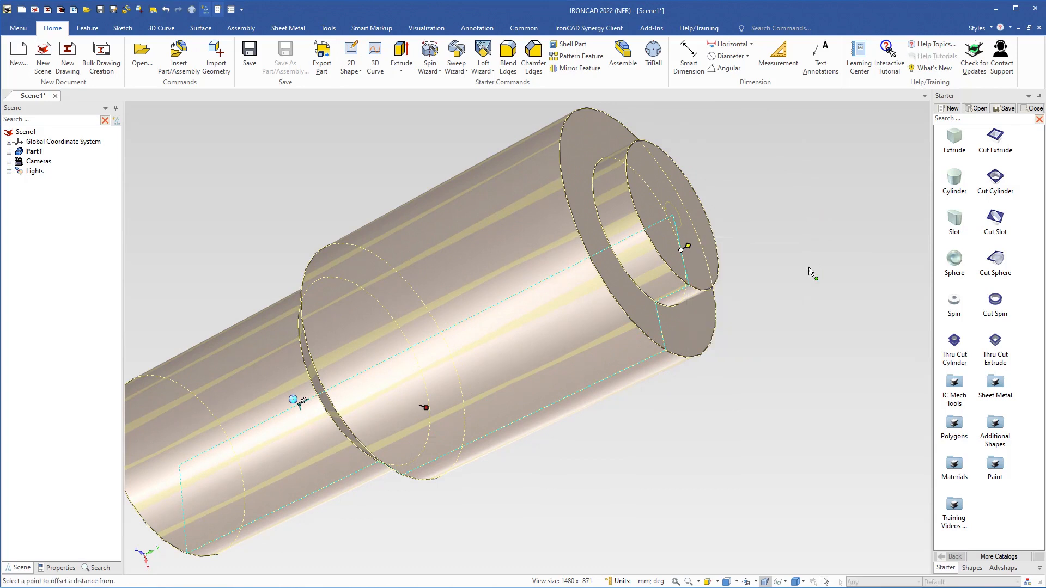
left_click(637, 290)
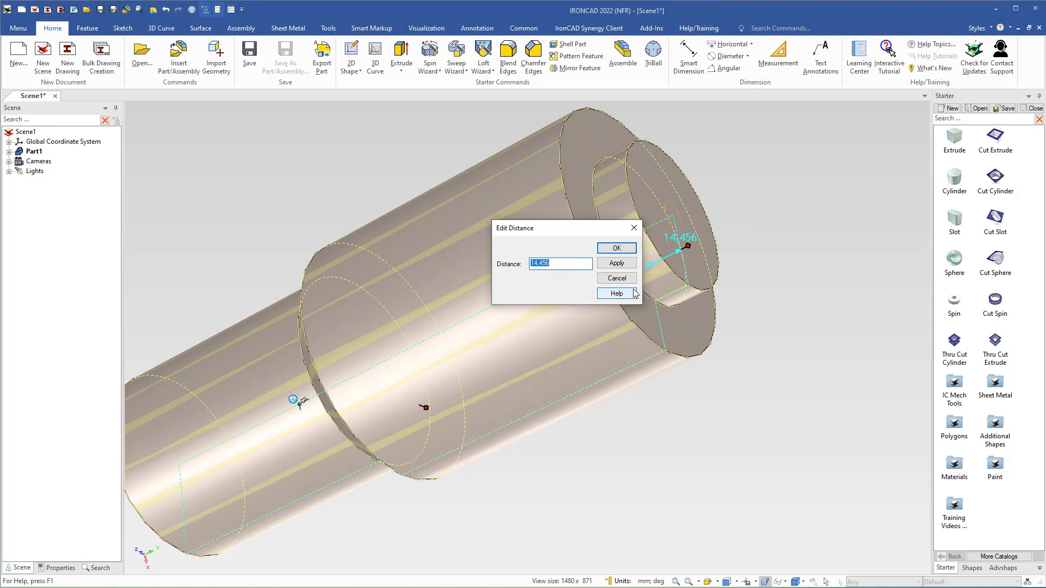
key("Return")
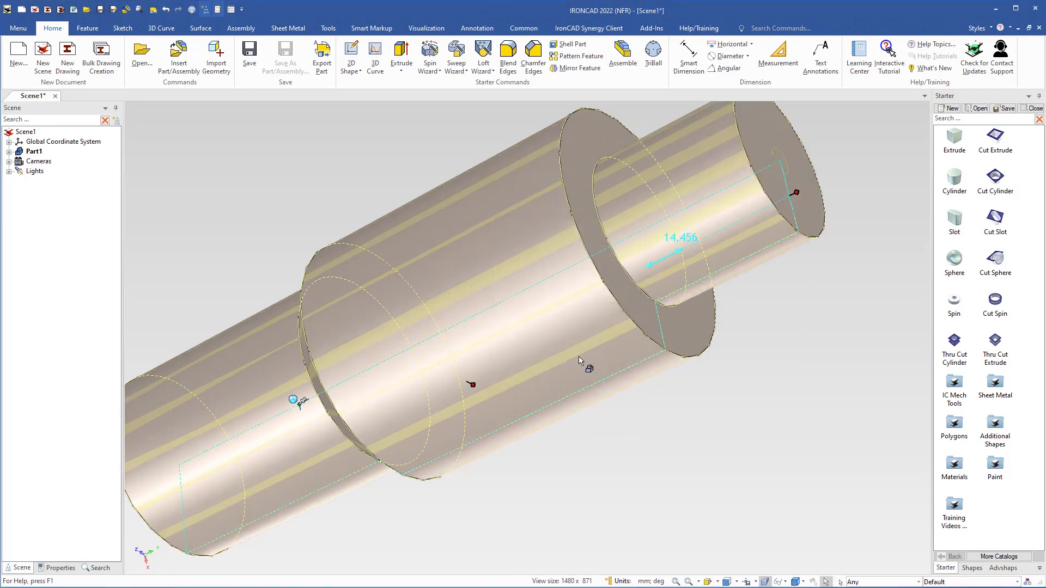
- Pull the profile's axis line outward to open a through bore of about 17 mm radius along the shaft
scroll(528, 339, "down", 4)
middle_click_drag(515, 337, 570, 269)
middle_click_drag(457, 383, 542, 349, "shift")
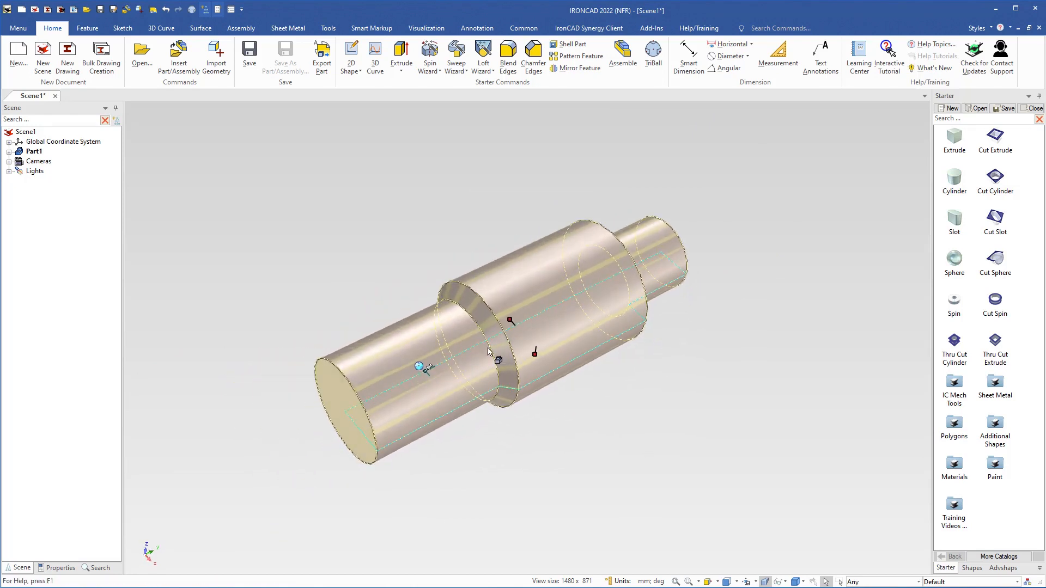
scroll(510, 338, "up", 3)
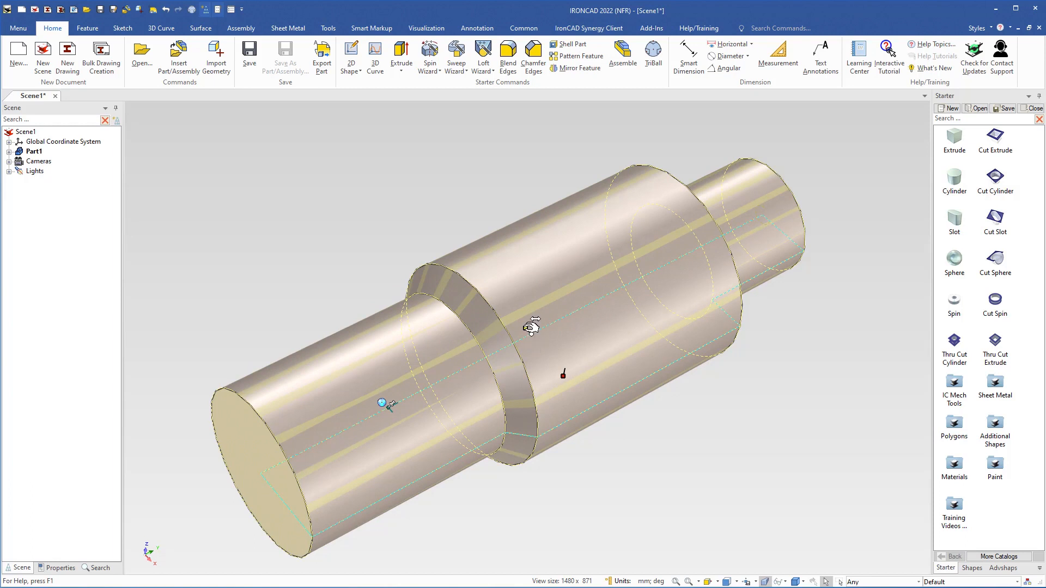
left_click_drag(531, 327, 549, 355)
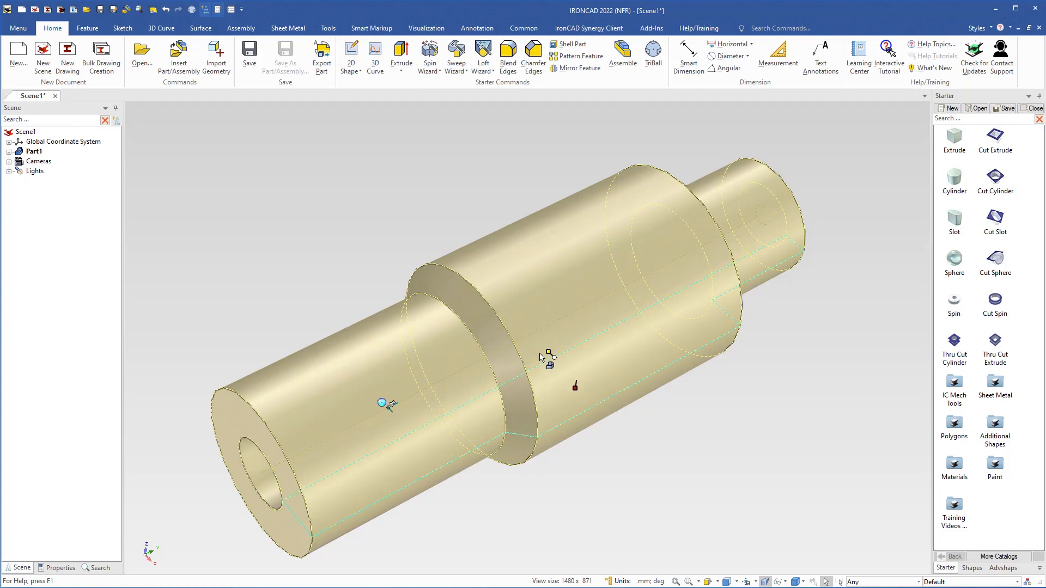
- Enlarge the bore slightly by editing its wall's distance from a center point on the shaft axis, and deselect the part
middle_click_drag(305, 441, 451, 417)
middle_click_drag(700, 253, 626, 314, "shift")
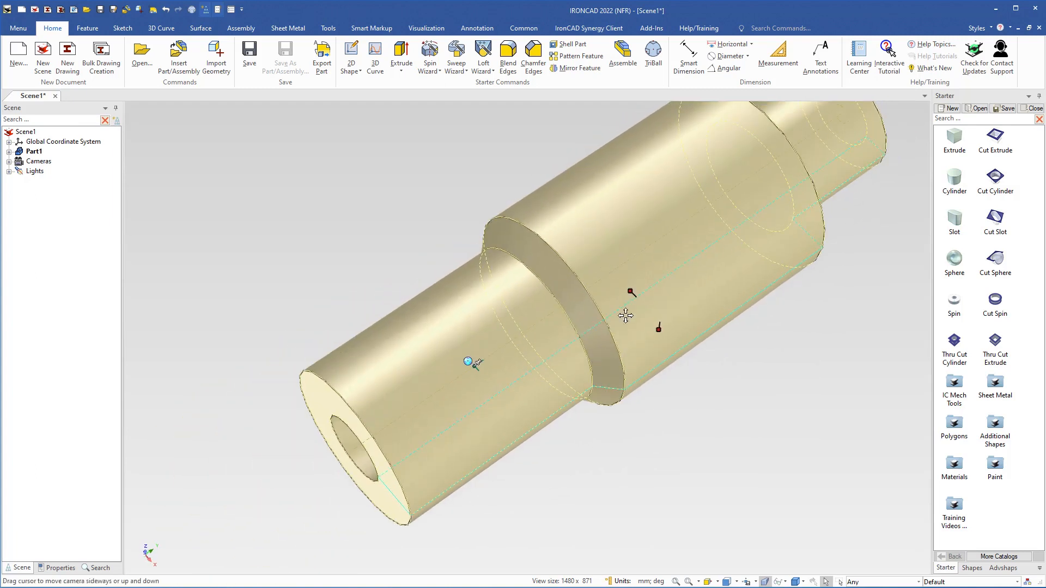
right_click(633, 292)
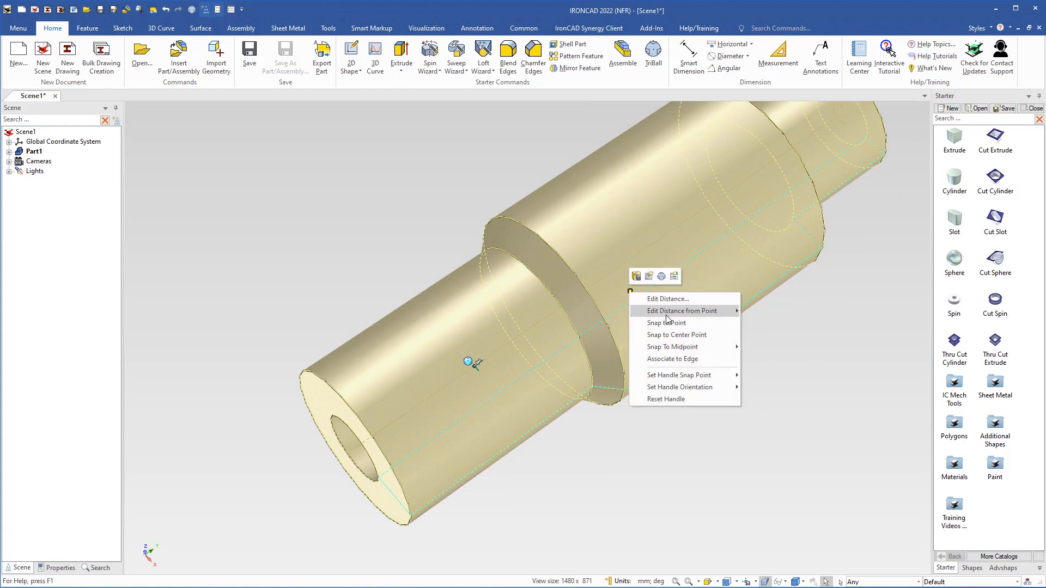
mouse_move(672, 312)
left_click(762, 324)
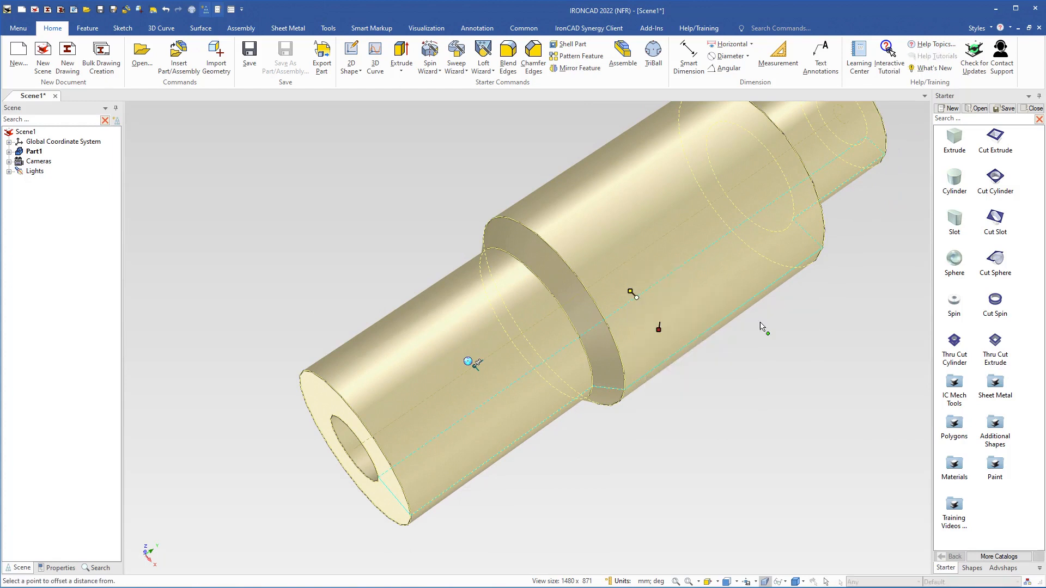
left_click(695, 301)
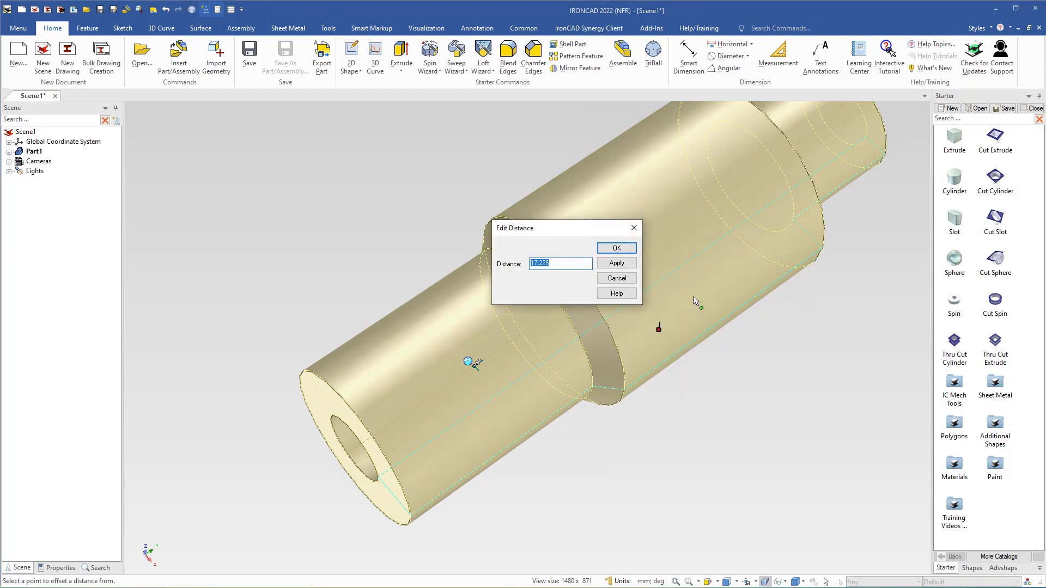
key("Return")
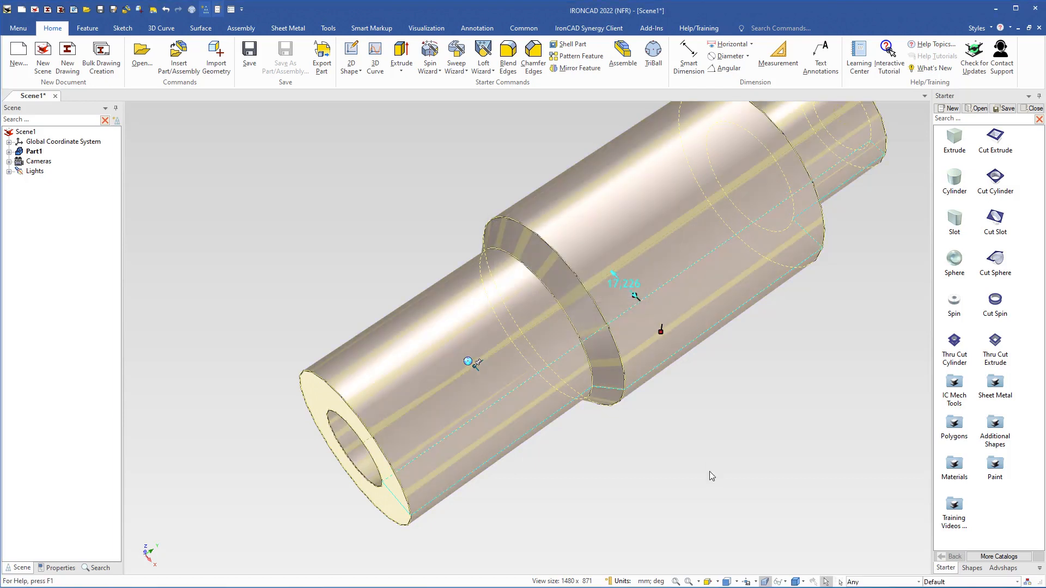
middle_click_drag(524, 376, 531, 350)
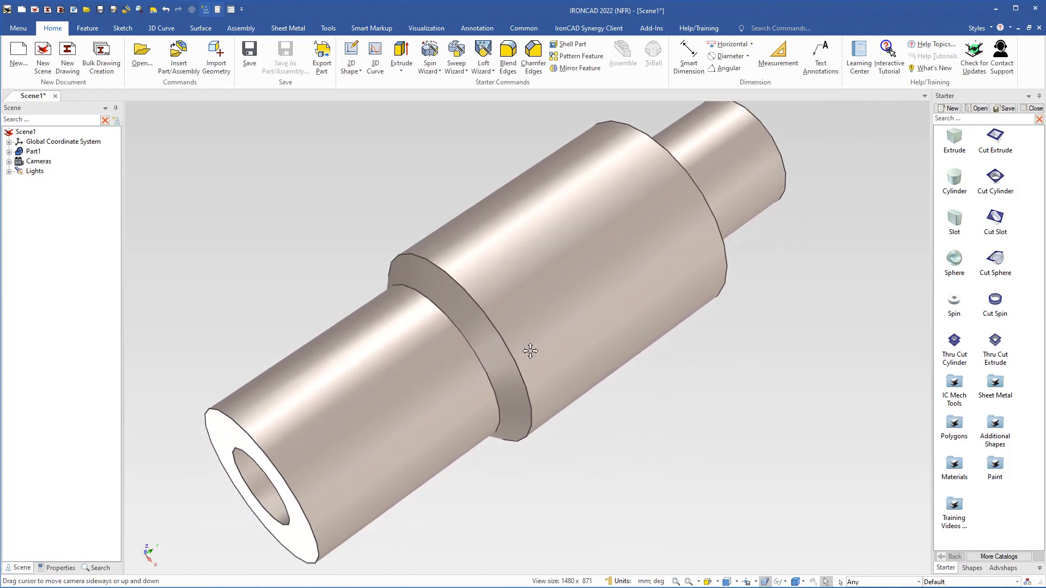
- Close the through bore by setting its wall's distance from the center point on the shaft axis to 0, and deselect the part
left_click(584, 312)
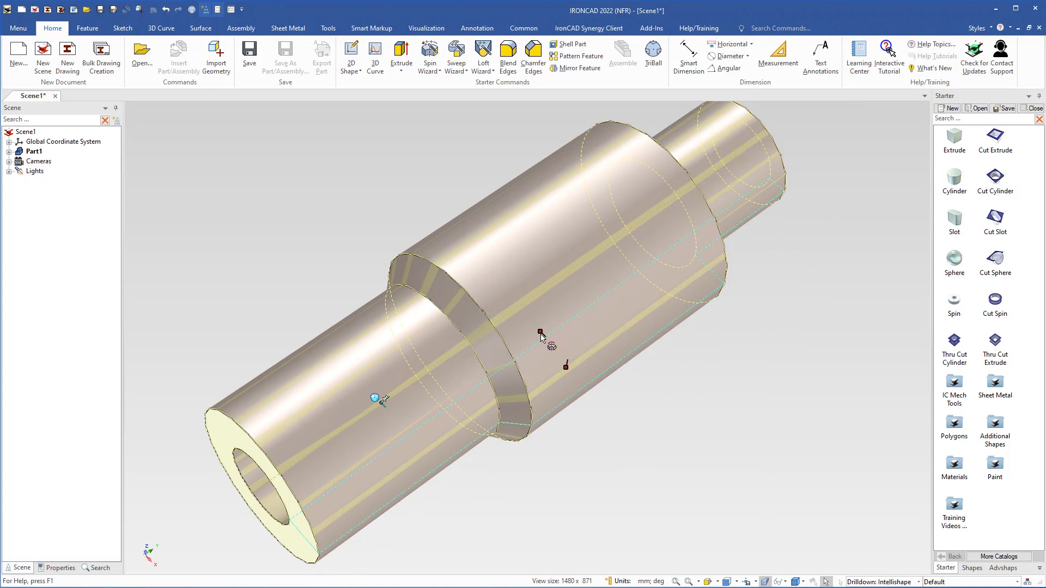
right_click(541, 330)
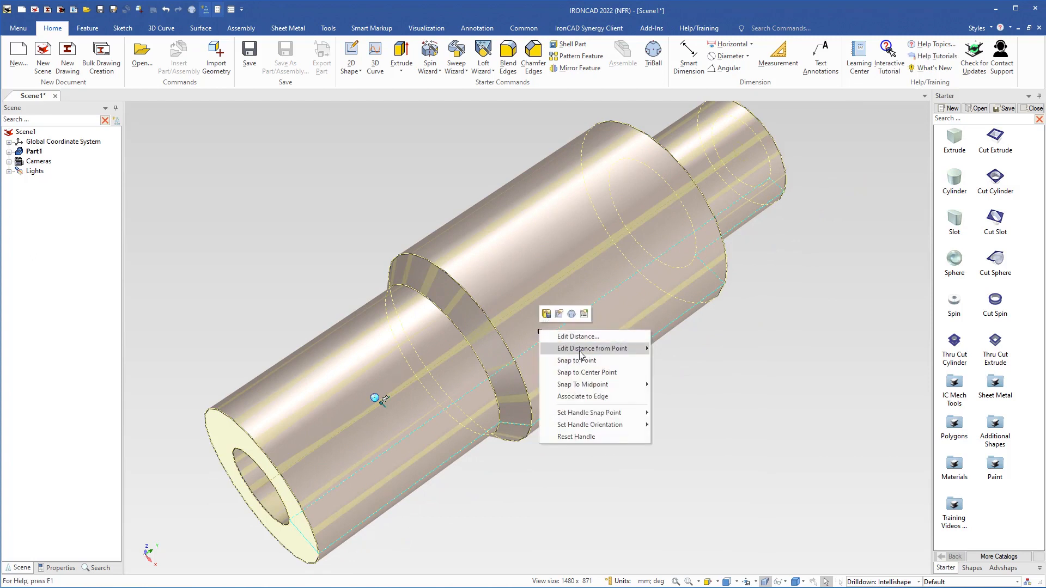
mouse_move(632, 349)
left_click(680, 361)
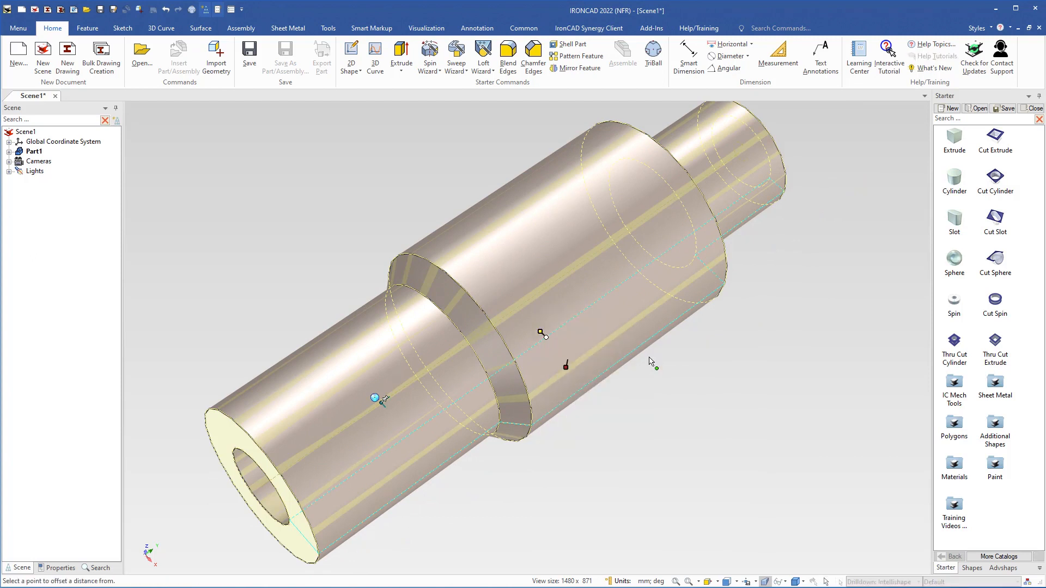
left_click(616, 330)
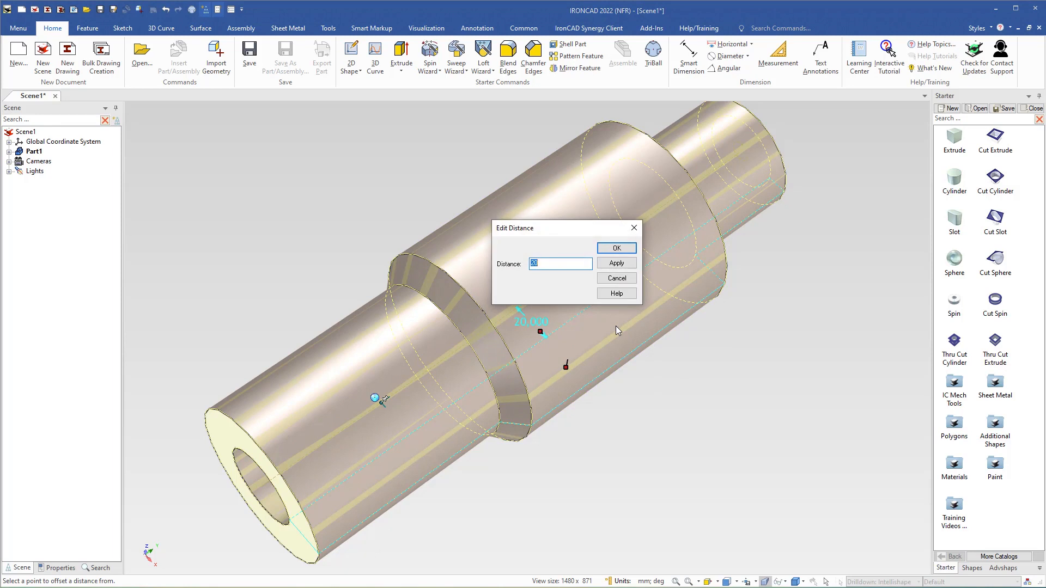
type("0")
key("Return")
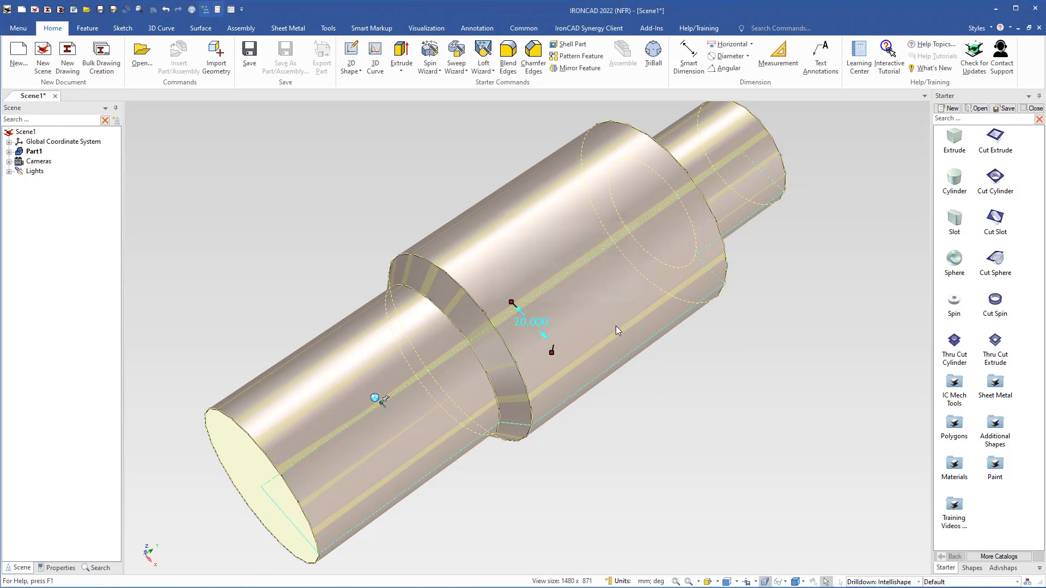
left_click(614, 404)
middle_click_drag(431, 386, 482, 313)
scroll(482, 314, "down", 3)
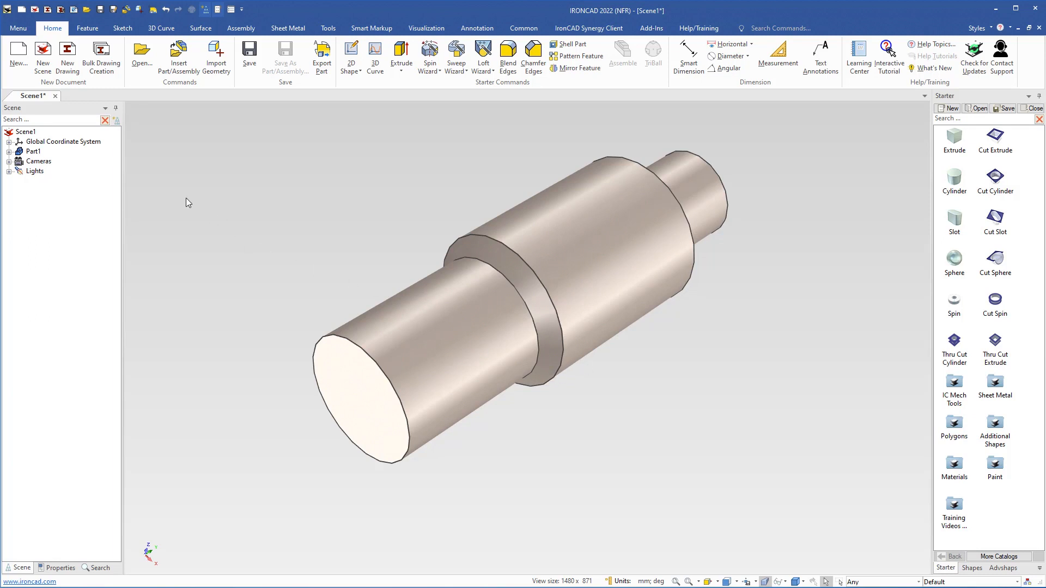
- Close the Scene1 document
left_click(55, 95)
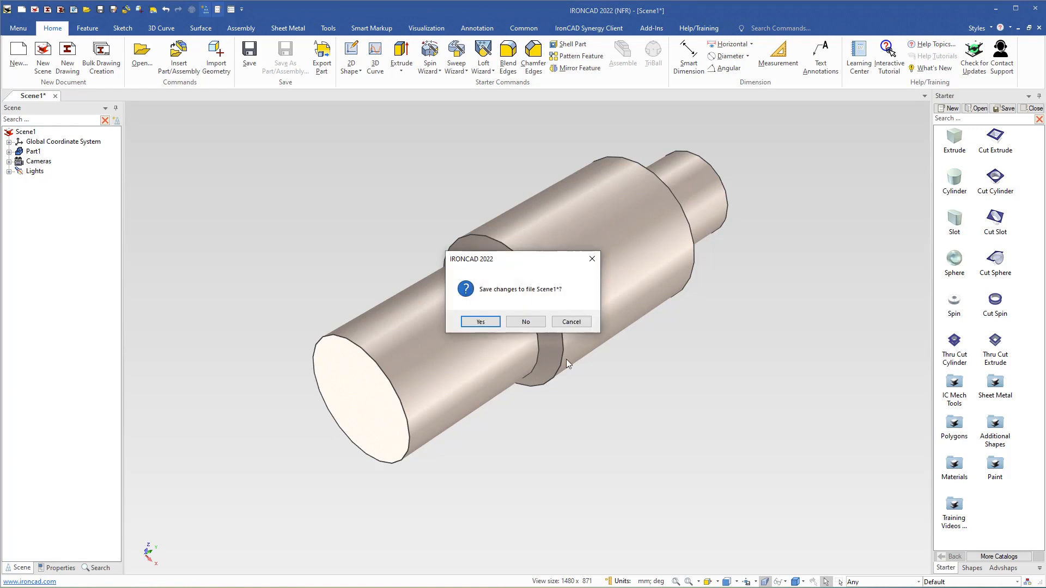